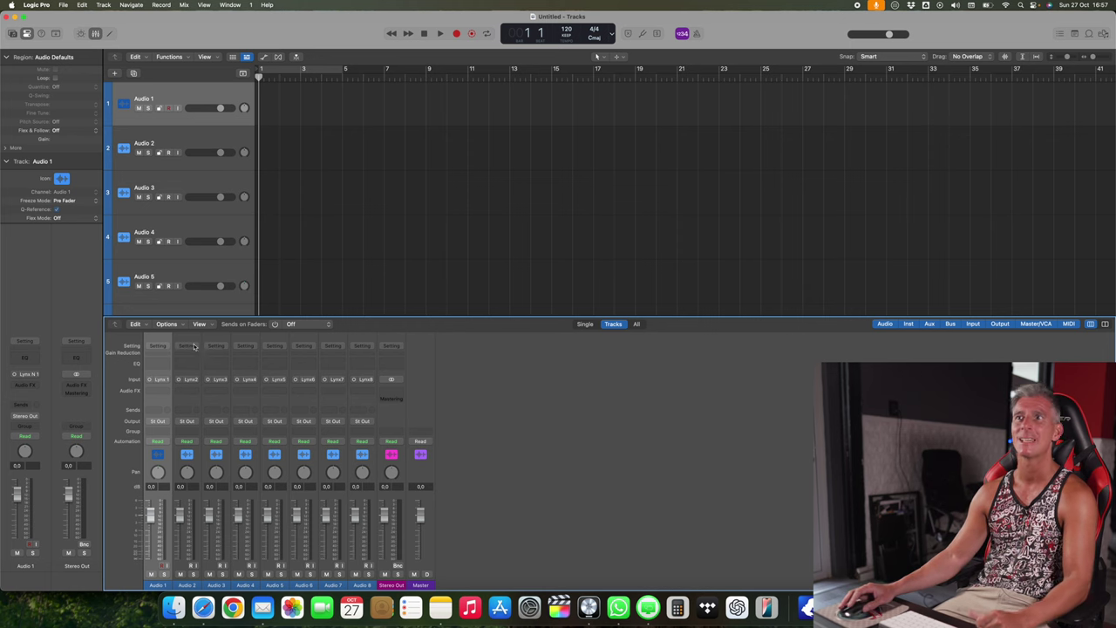
Step: Open the I/O Labels window and examine the names of the inputs, outputs and stereo pairs down to the buses
left_click(166, 323)
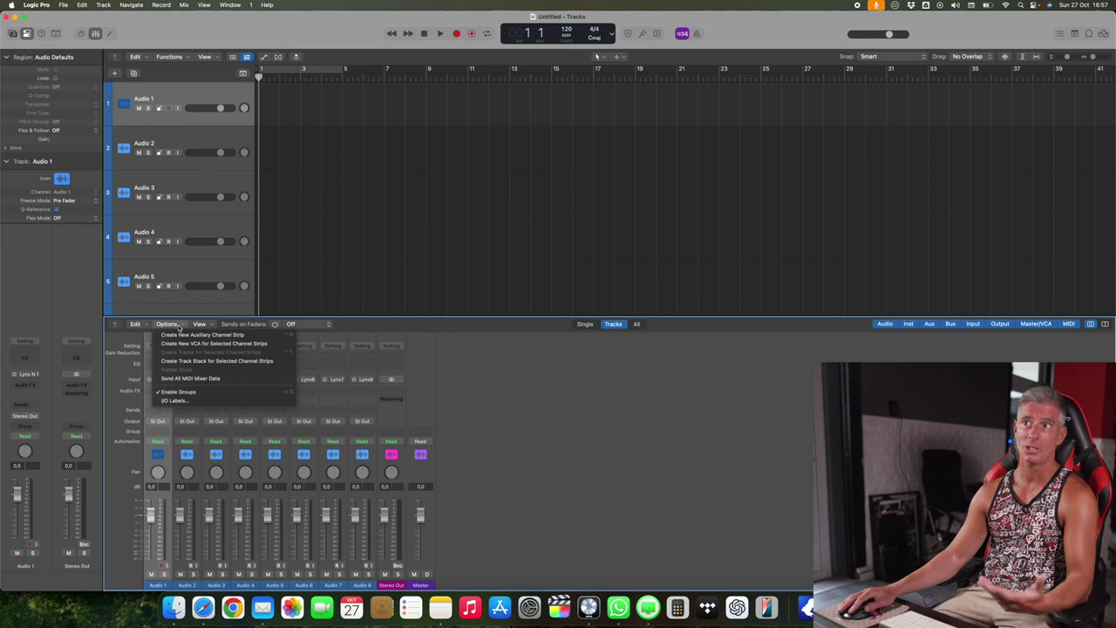
left_click(180, 401)
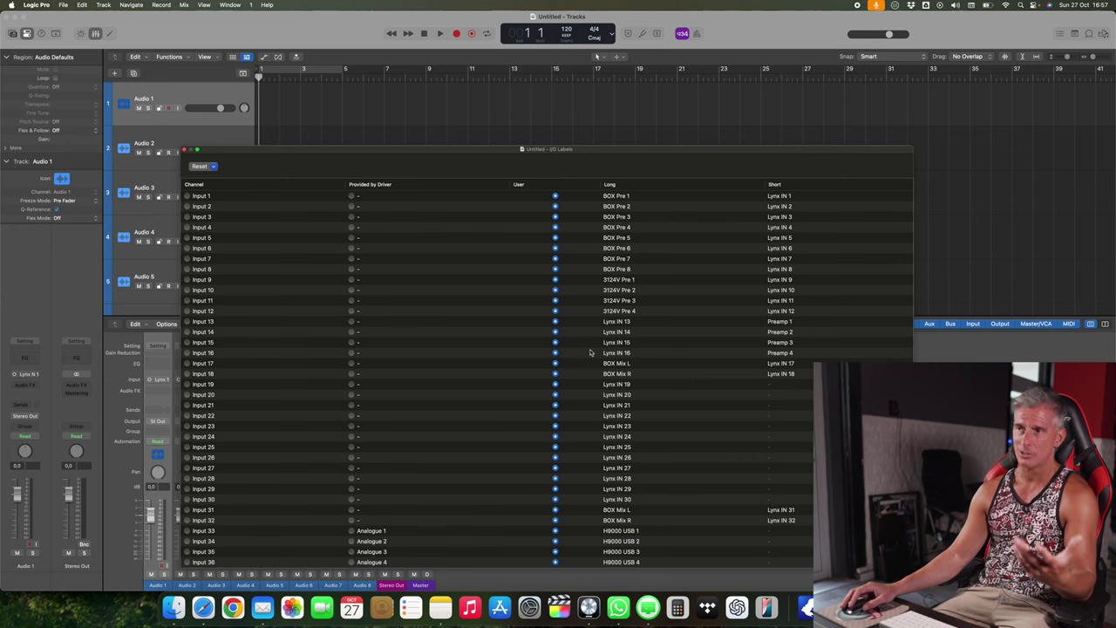
scroll(585, 351, "down", 6)
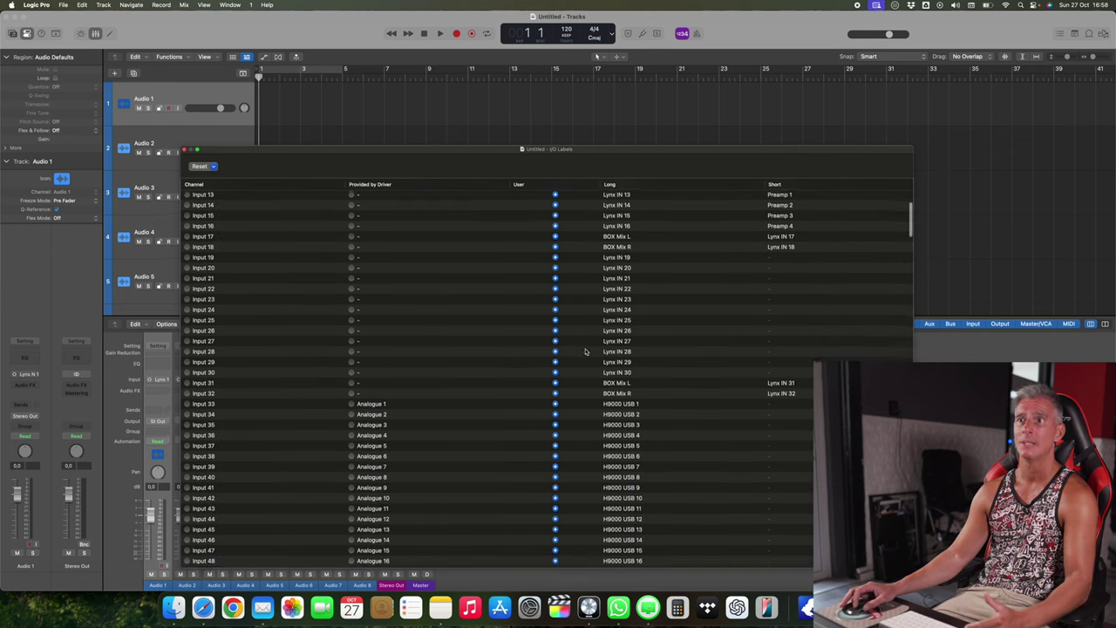
scroll(392, 327, "down", 2)
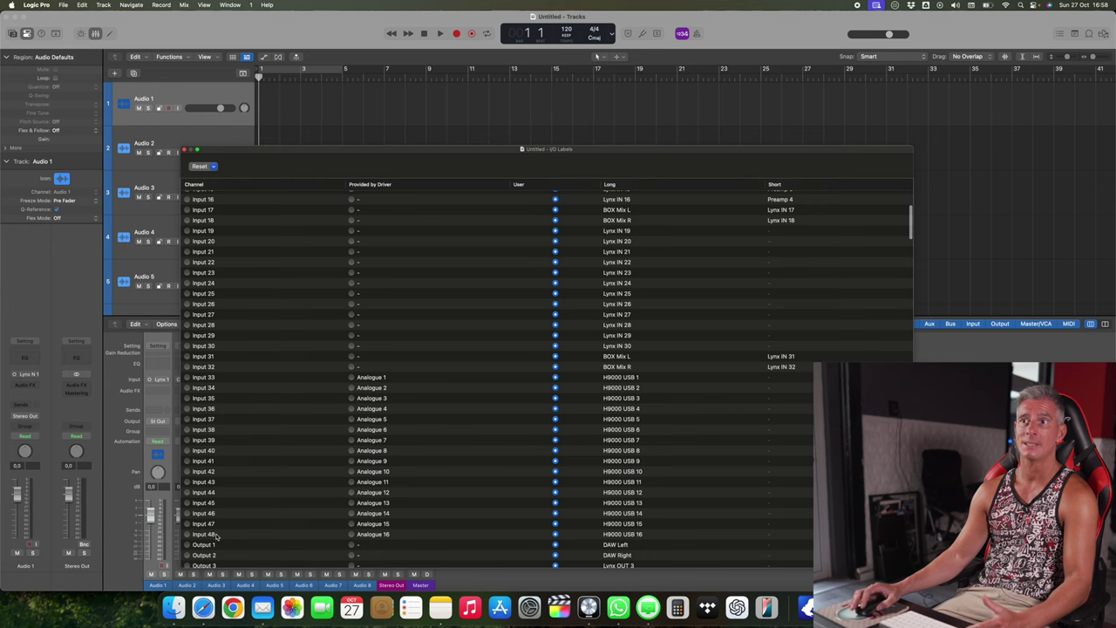
scroll(274, 505, "down", 15)
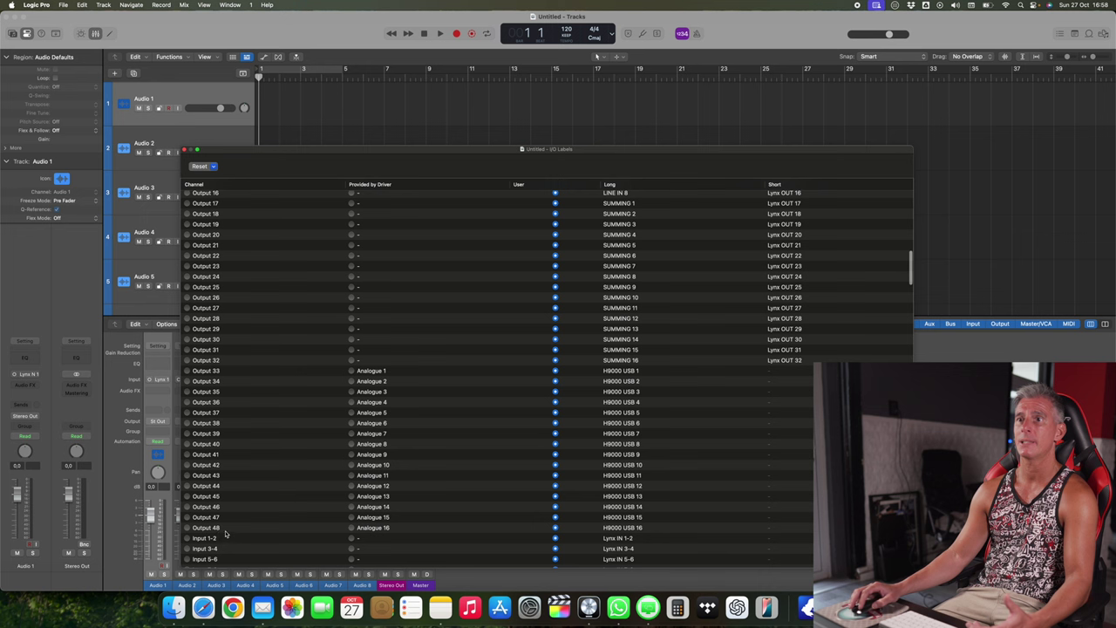
scroll(227, 533, "down", 3)
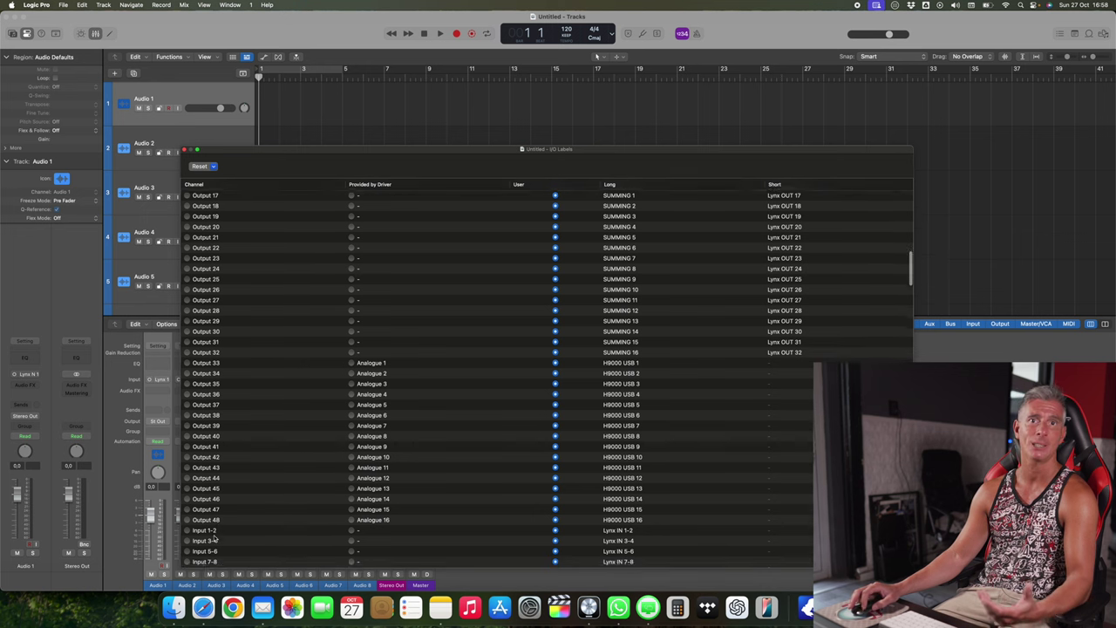
scroll(218, 523, "down", 8)
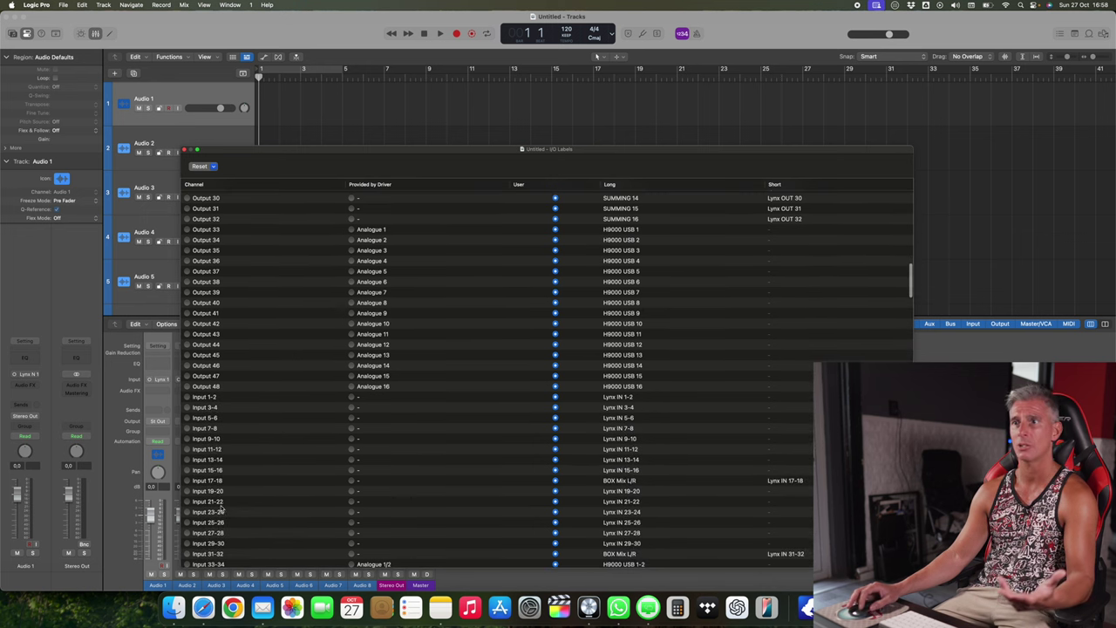
scroll(222, 512, "down", 15)
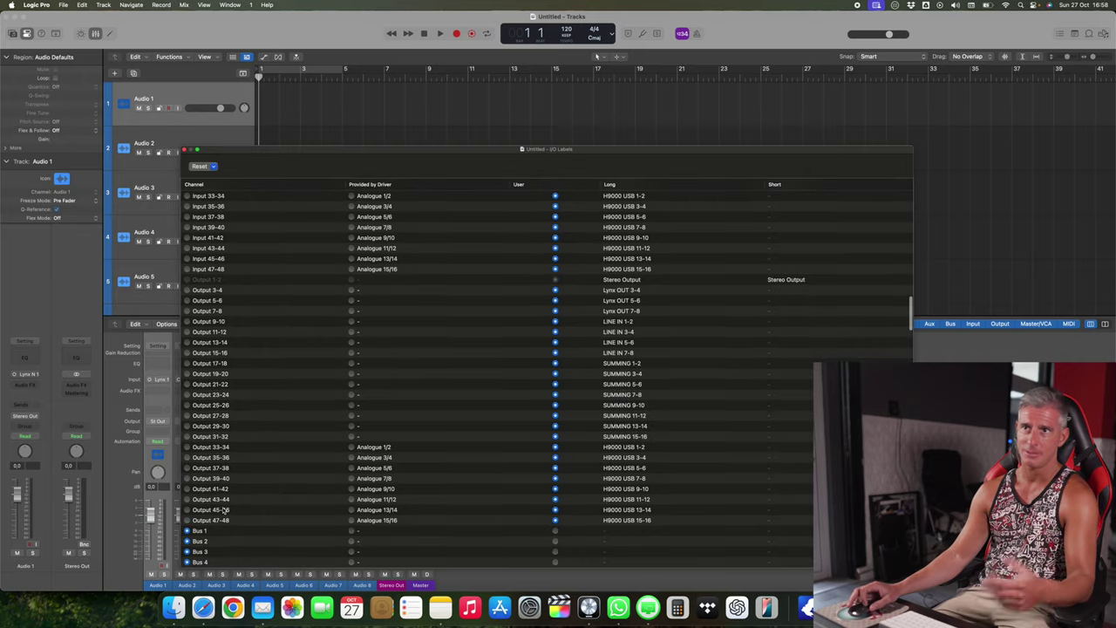
scroll(223, 510, "up", 20)
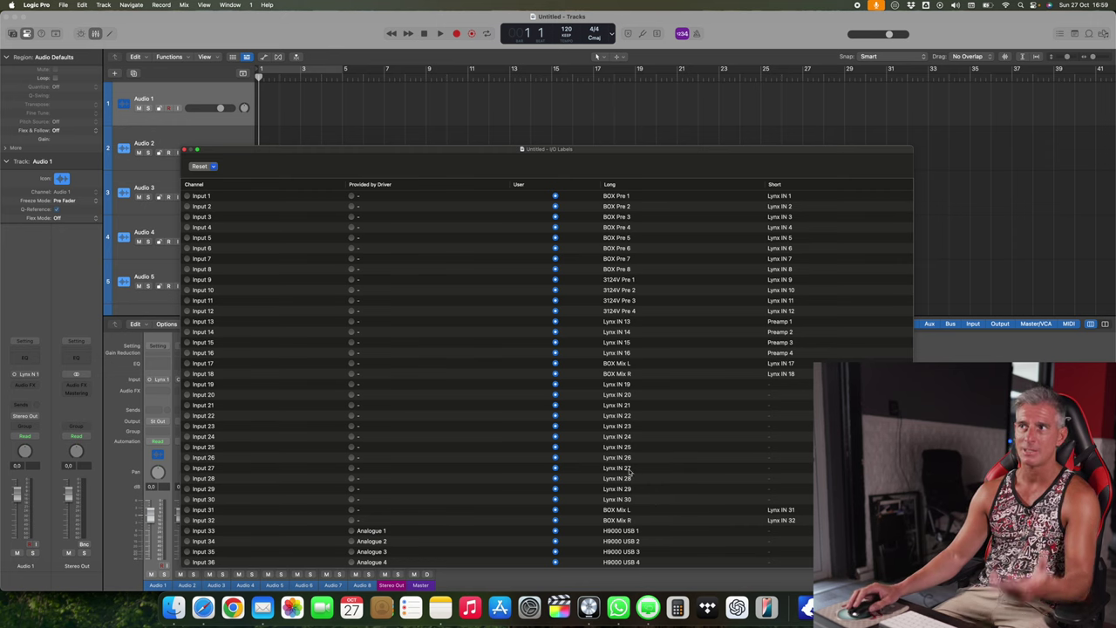
Step: Review the long labels of the single inputs and outputs again, including the LINE IN, SUMMING and H9000 USB channels, and close the labels window
scroll(626, 478, "down", 6)
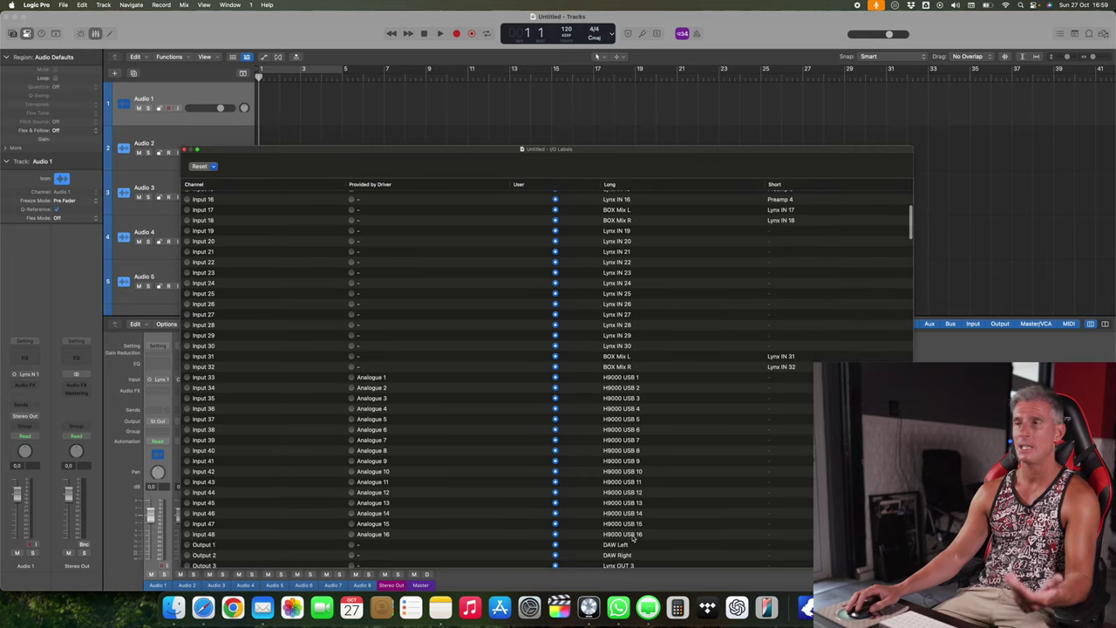
scroll(642, 518, "down", 5)
scroll(641, 521, "down", 1)
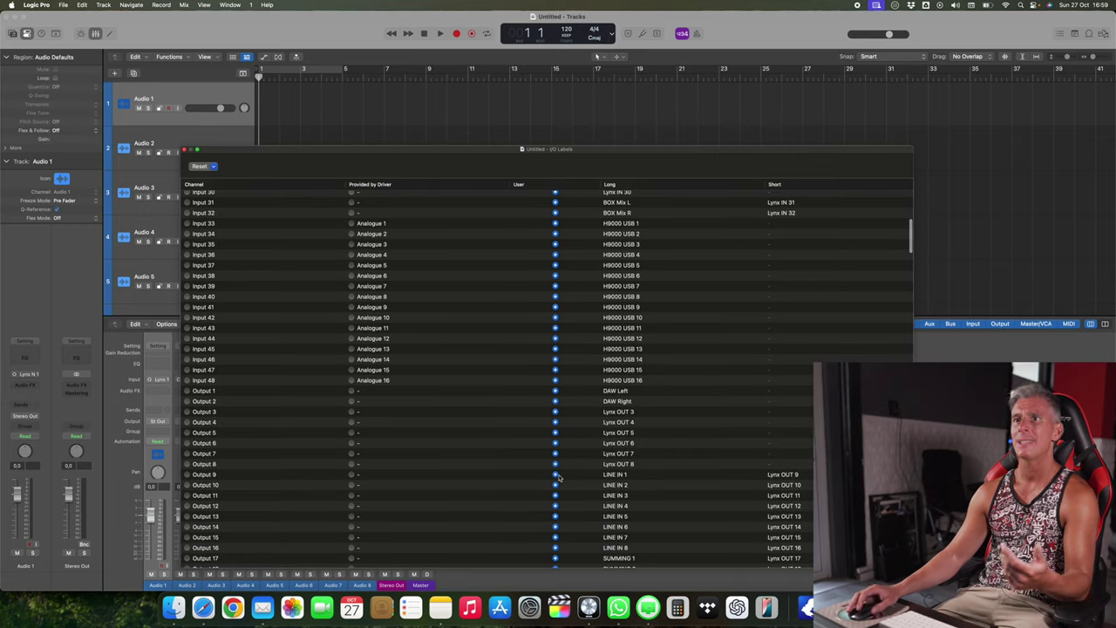
scroll(627, 416, "down", 8)
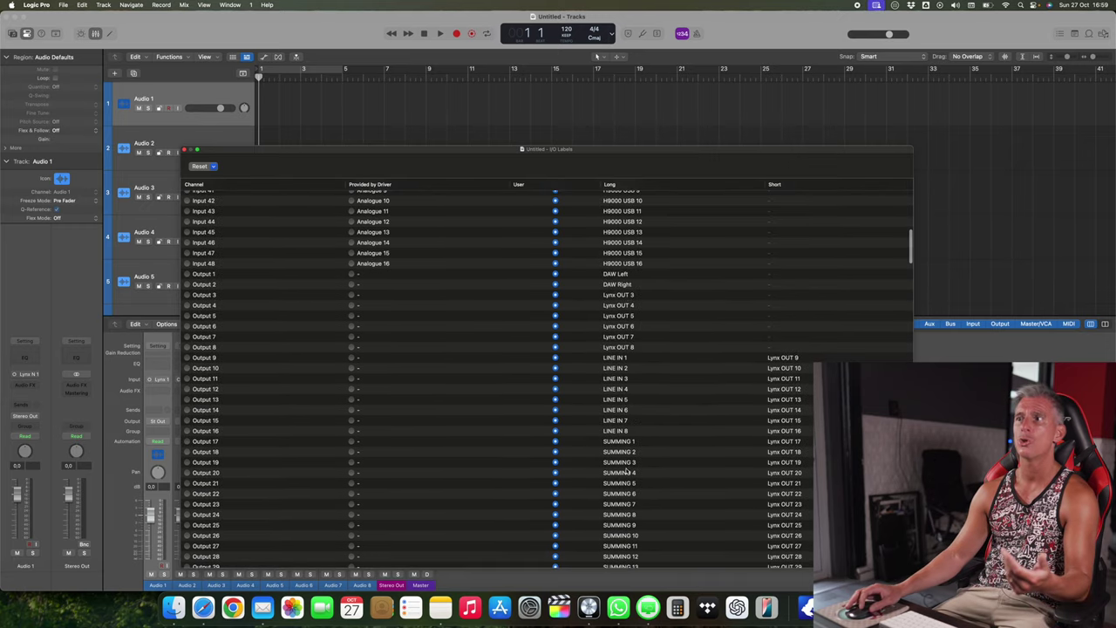
scroll(624, 514, "down", 3)
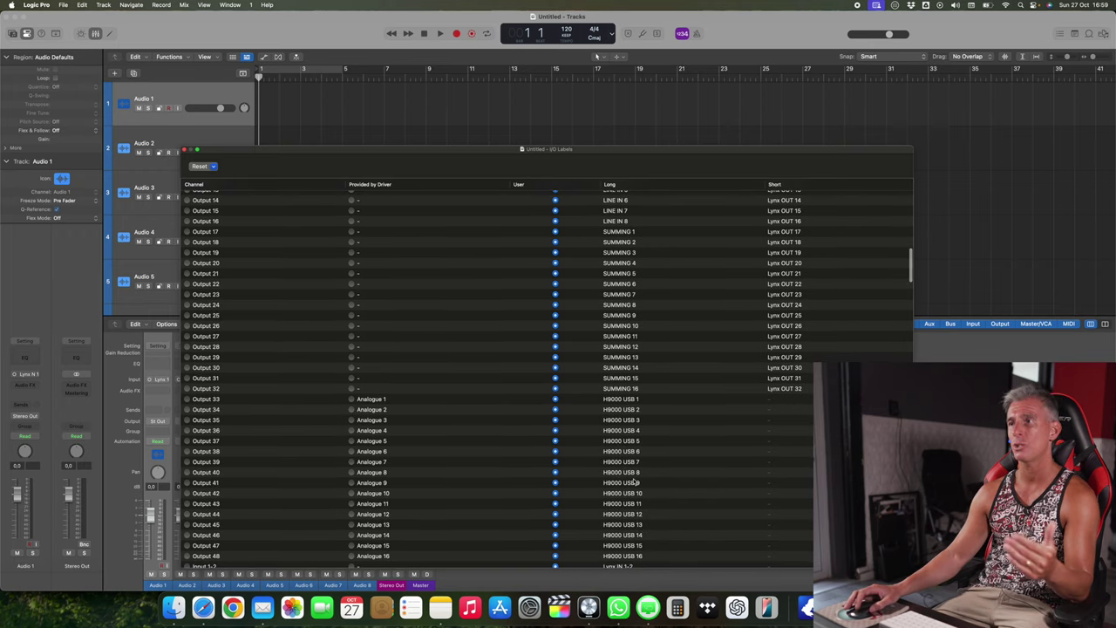
scroll(635, 482, "down", 2)
scroll(637, 486, "up", 15)
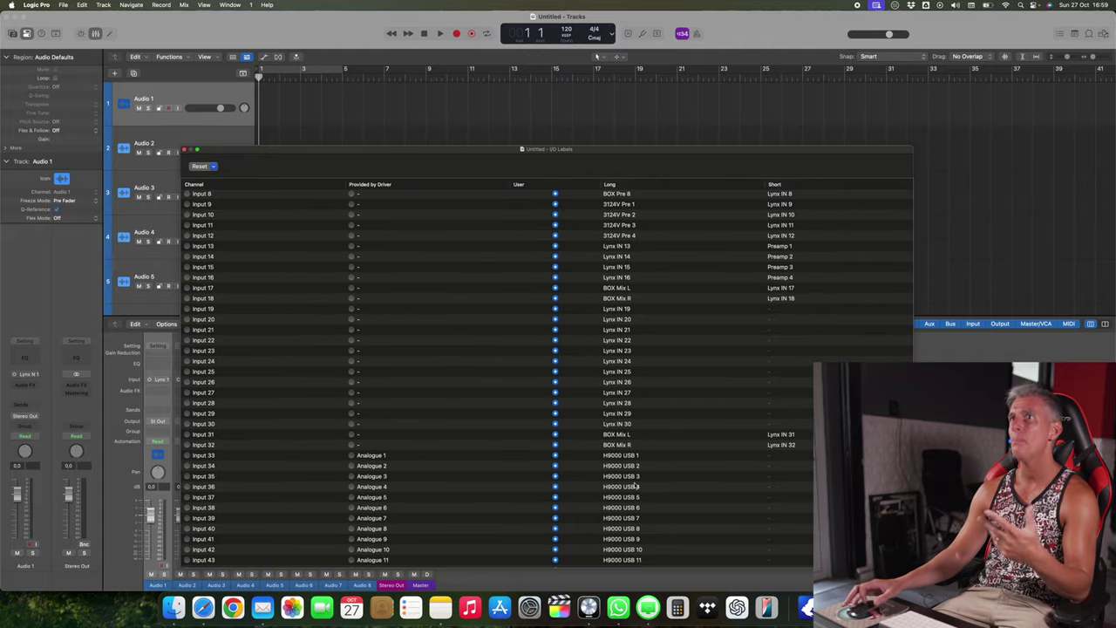
scroll(633, 485, "up", 3)
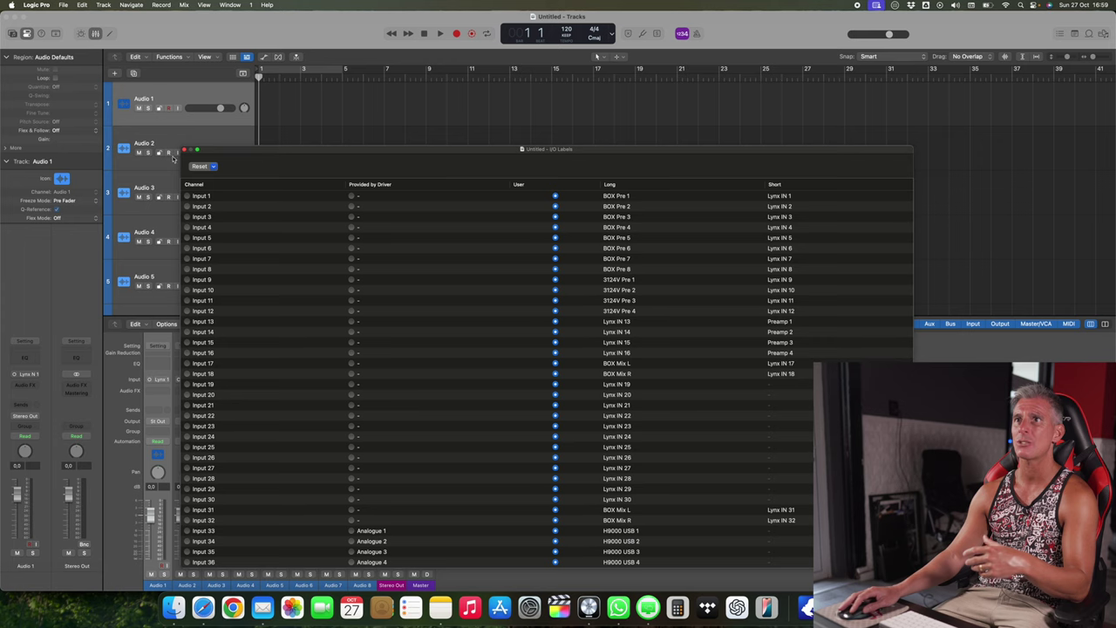
left_click(185, 149)
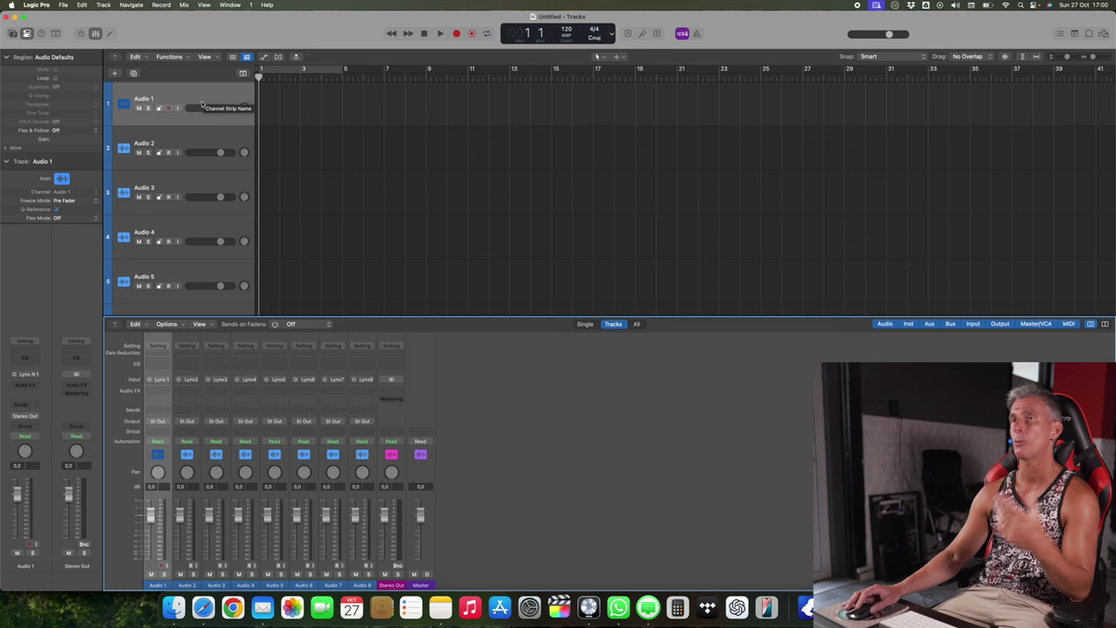
Step: Create one new Mic or Line audio track with Input 9 (3124V Pre 1) as its audio input
left_click(114, 73)
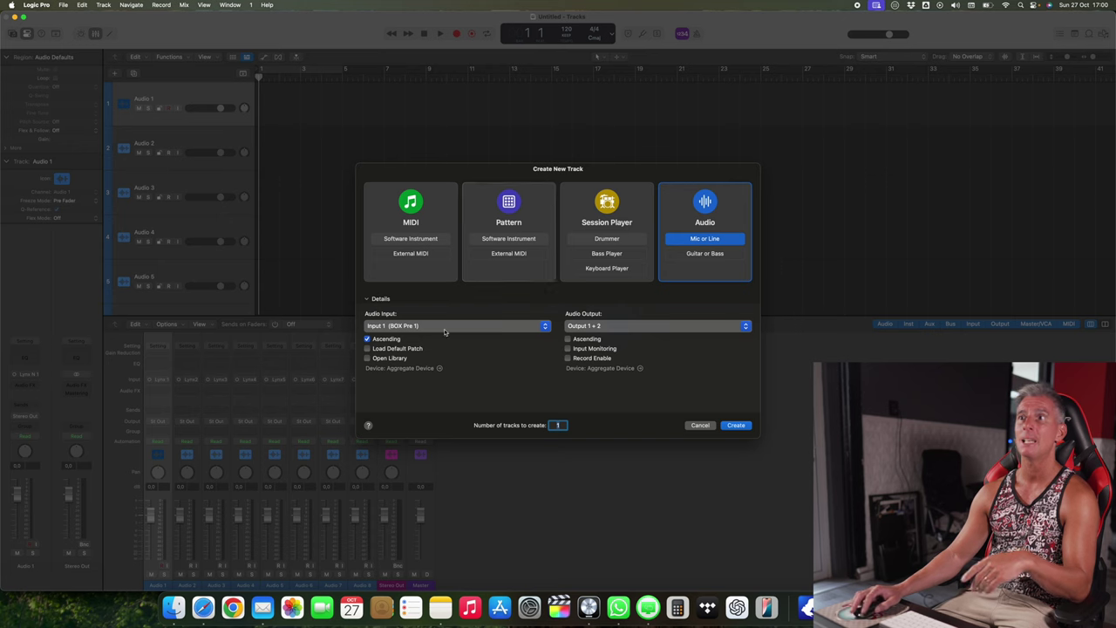
left_click(438, 327)
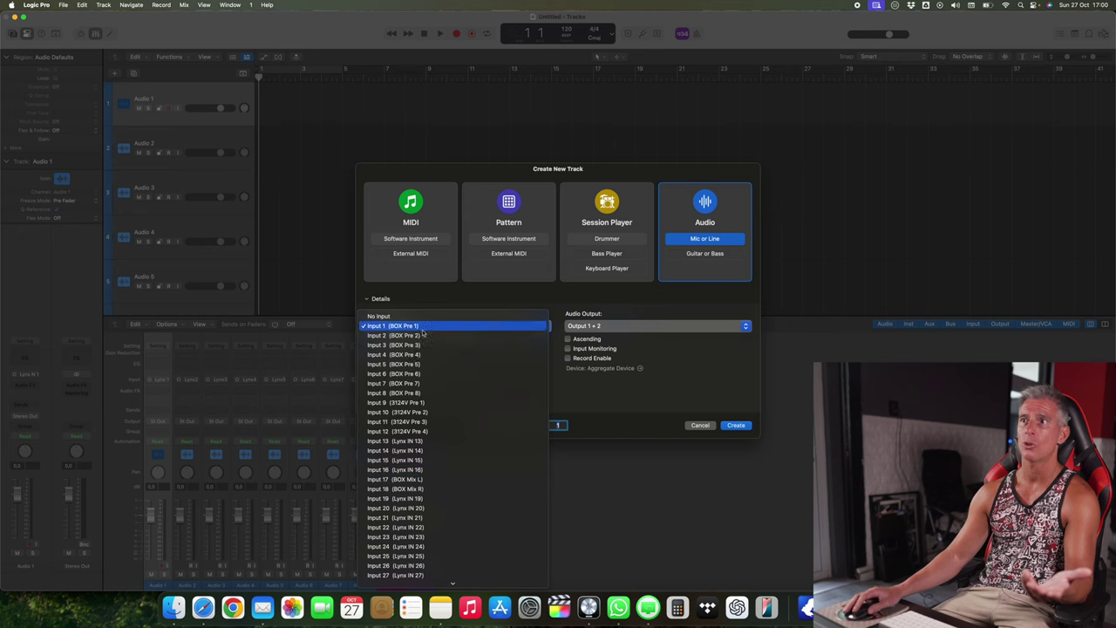
left_click(425, 404)
left_click(735, 426)
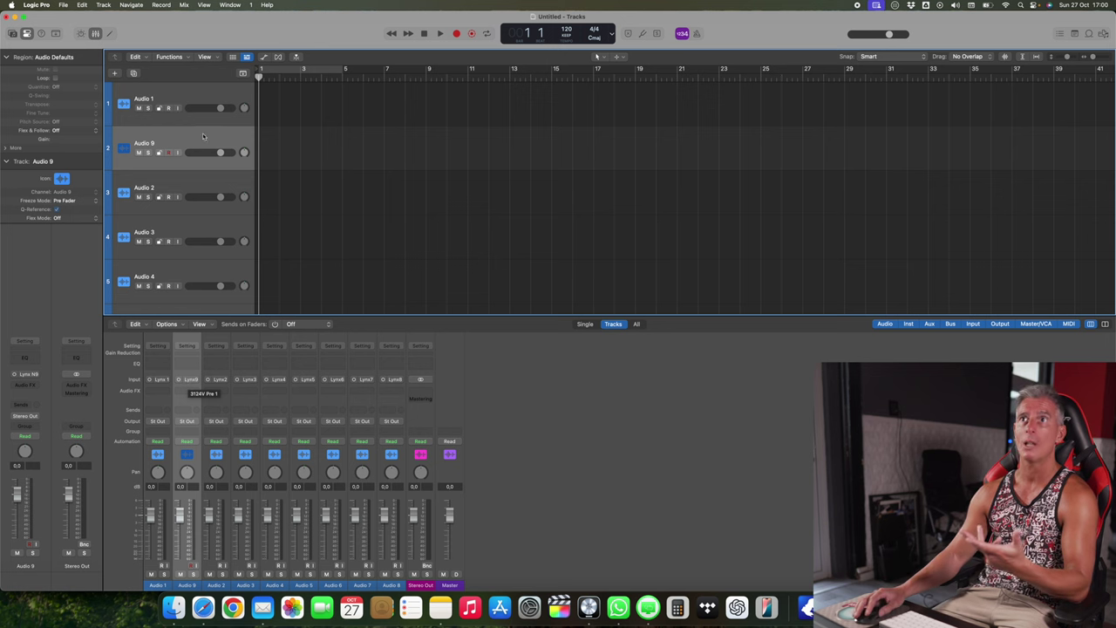
Step: Check the labelled audio inputs available for another new track and cancel without creating it
left_click(114, 73)
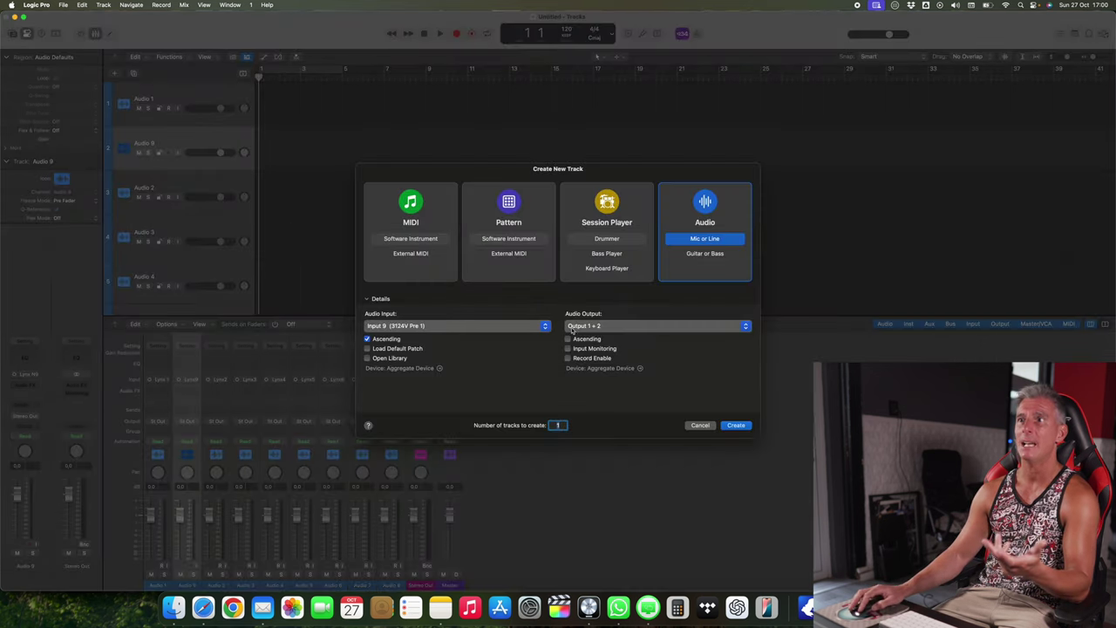
left_click(464, 327)
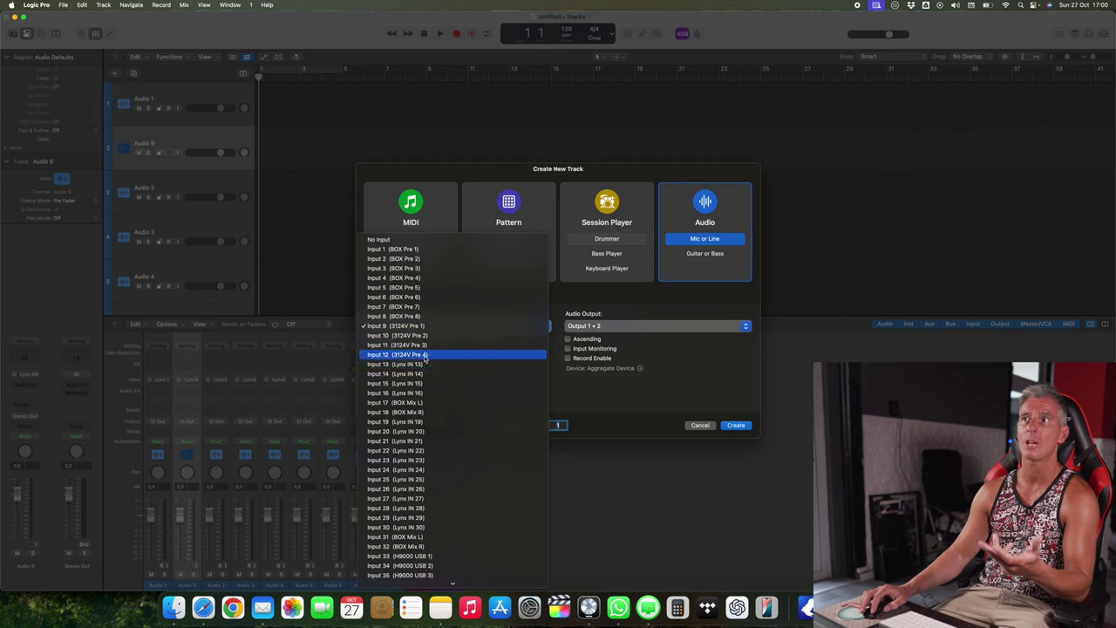
left_click(650, 418)
left_click(700, 426)
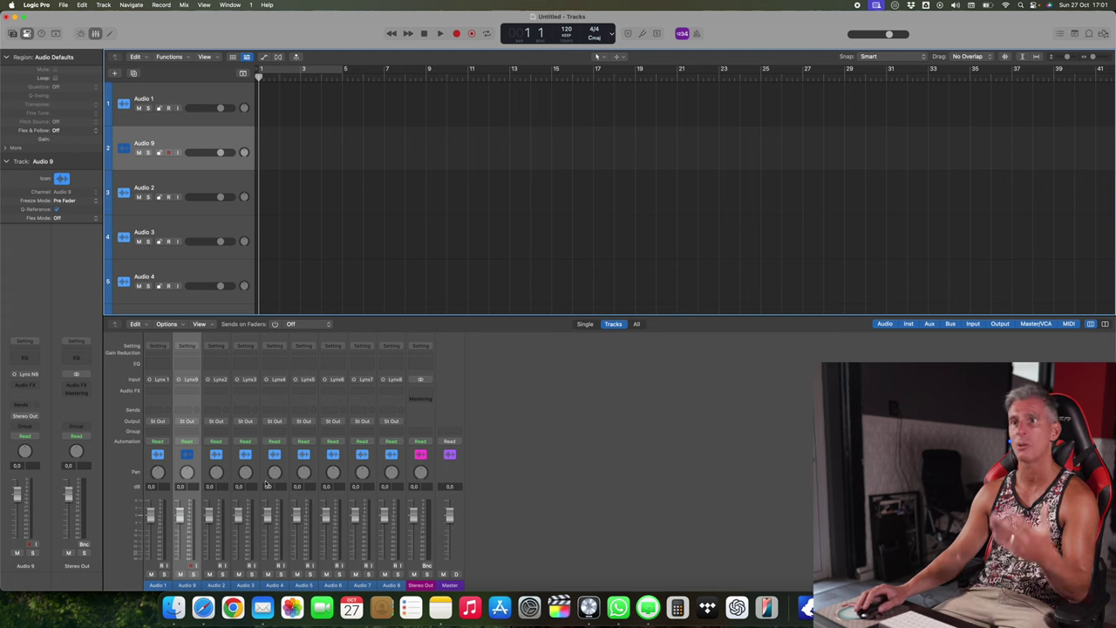
Step: Hide the mixer and move the Audio 9 track to the end of the track list, below Audio 8
right_click(190, 471)
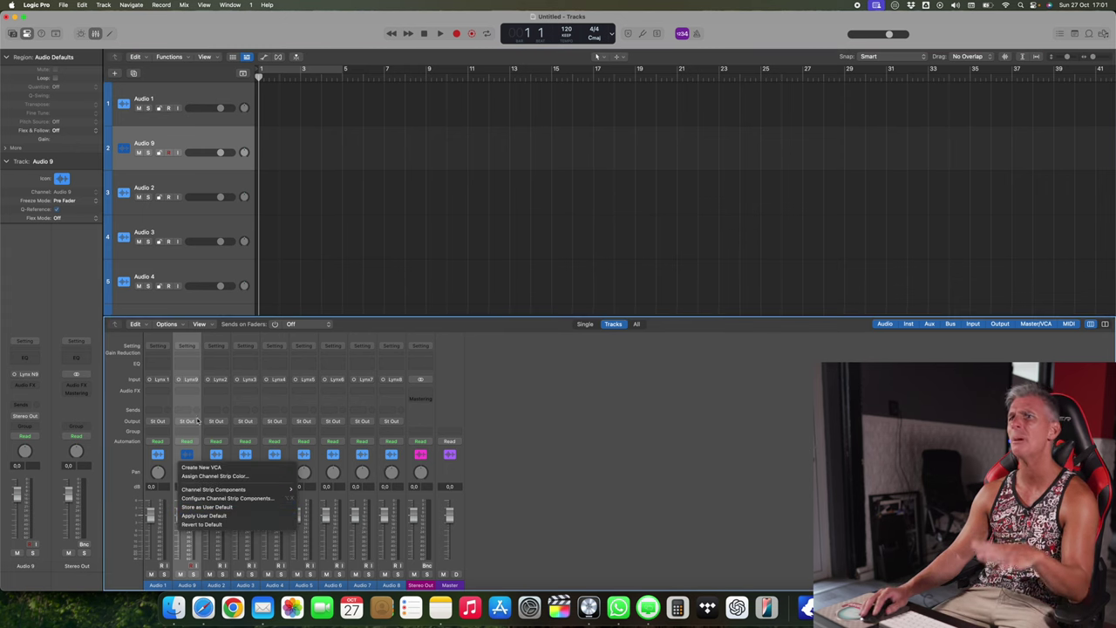
left_click(187, 464)
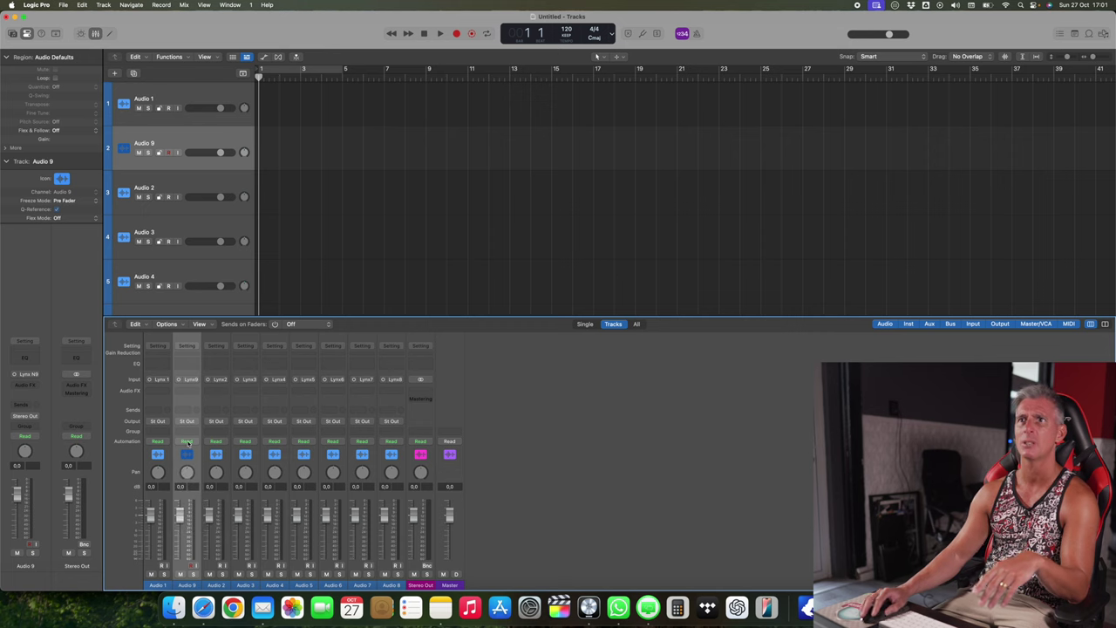
scroll(190, 193, "down", 1)
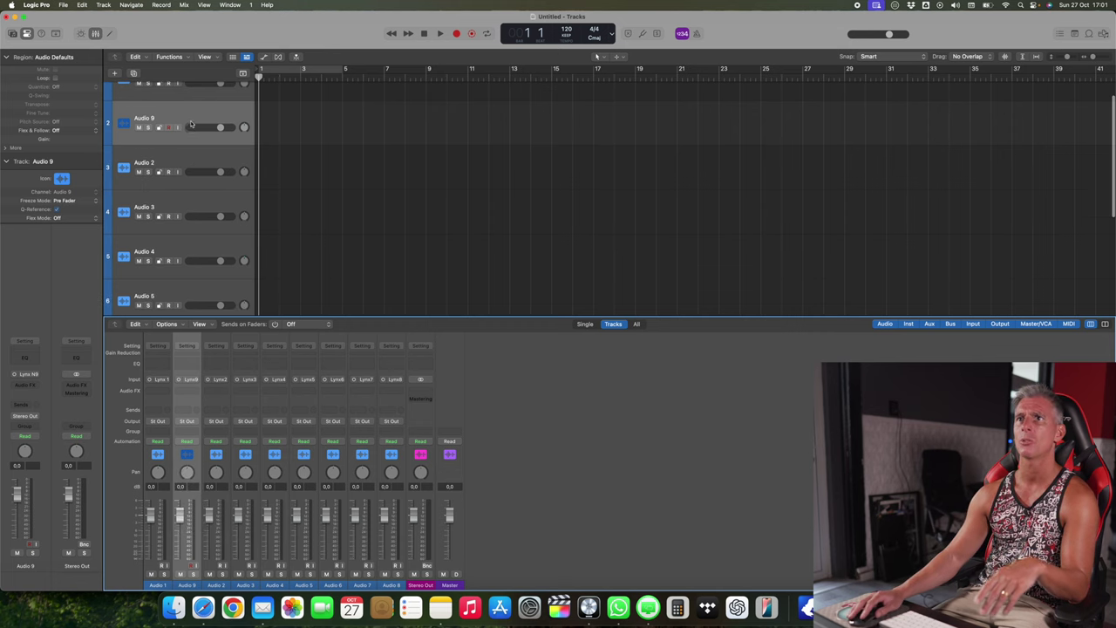
key("x")
left_click_drag(186, 144, 197, 498)
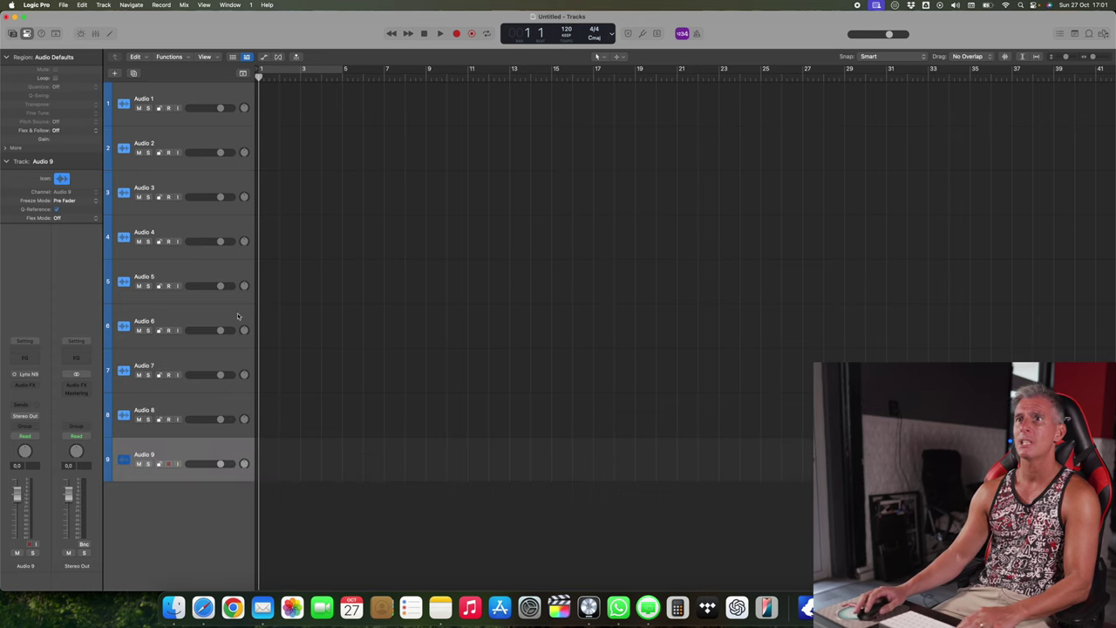
Step: Assign a bright green track color to Audio 9 and close the color palette
right_click(224, 457)
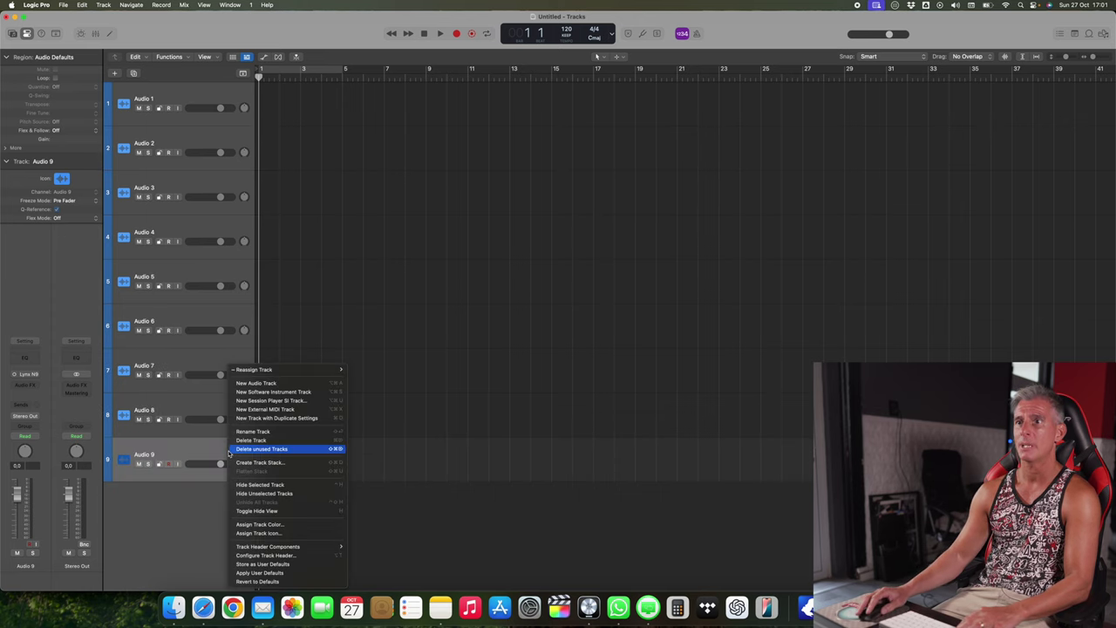
left_click(284, 525)
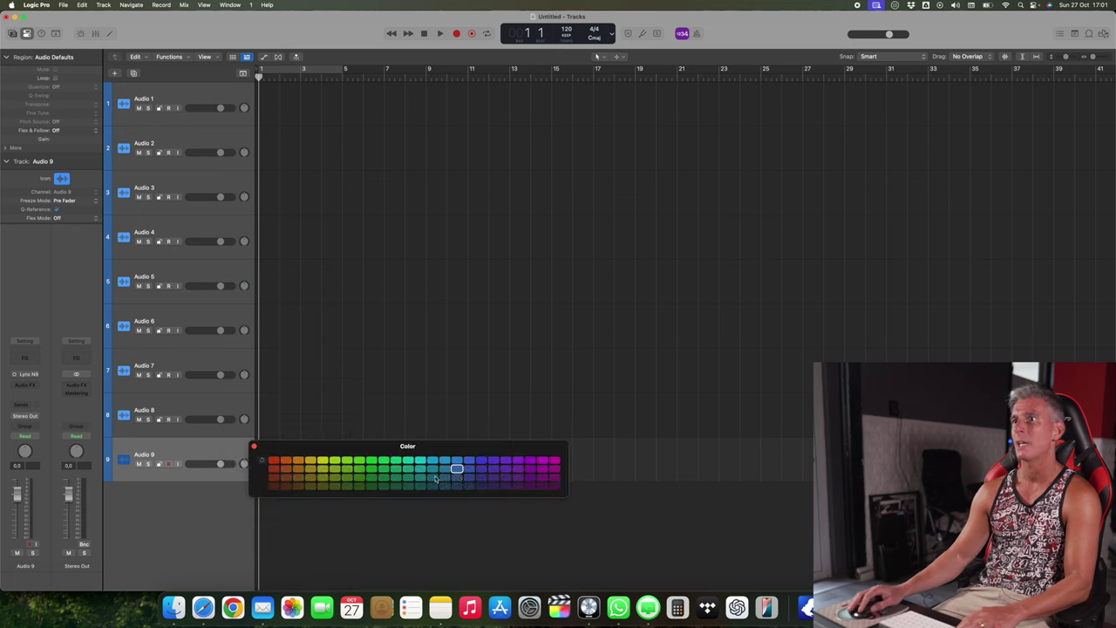
left_click(377, 460)
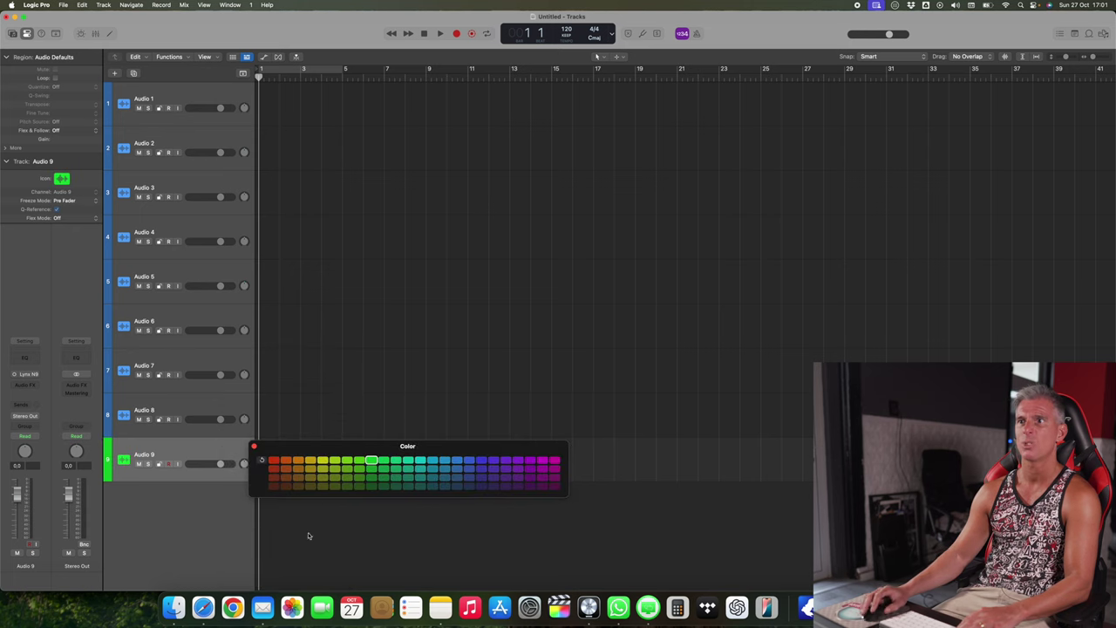
left_click(254, 447)
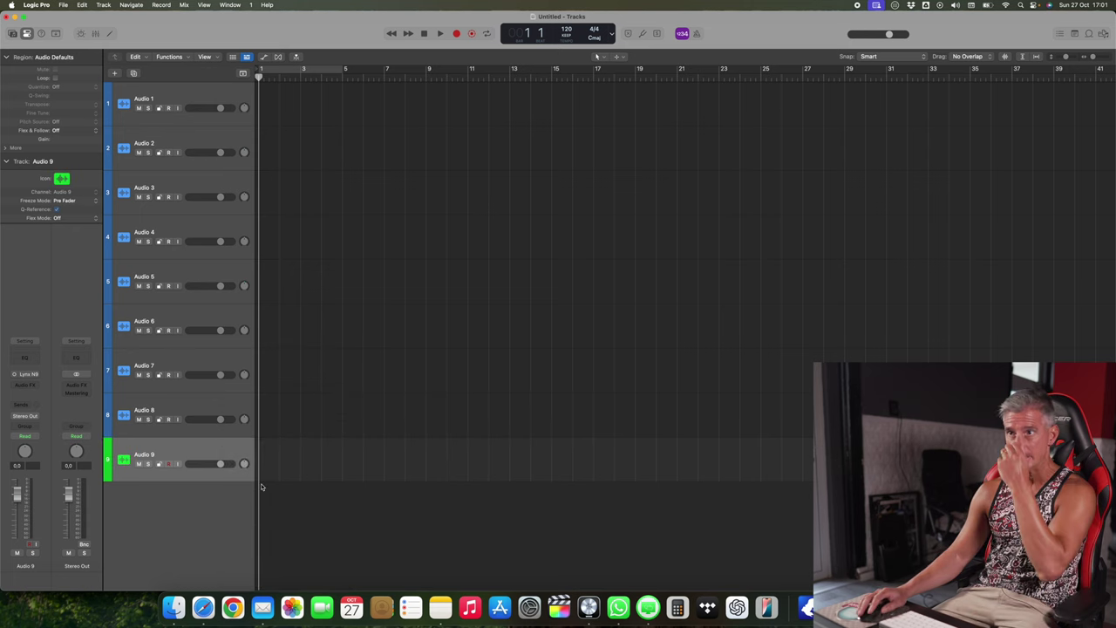
Step: Show the mixer again and examine the labelled stereo and mono output choices for the Audio 1 channel
key("x")
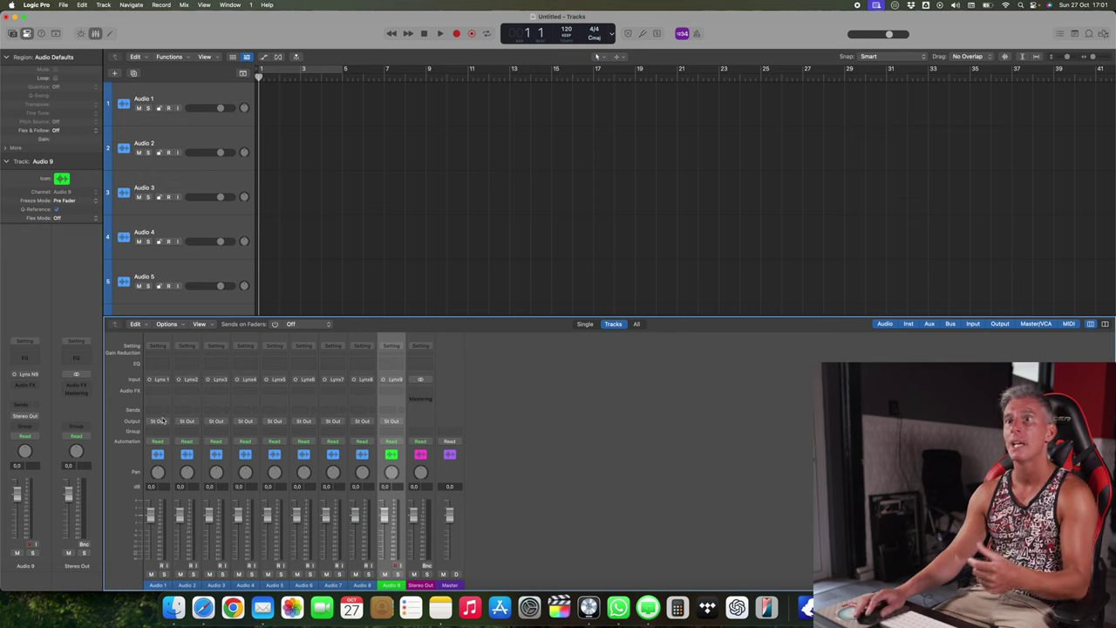
left_click(160, 422)
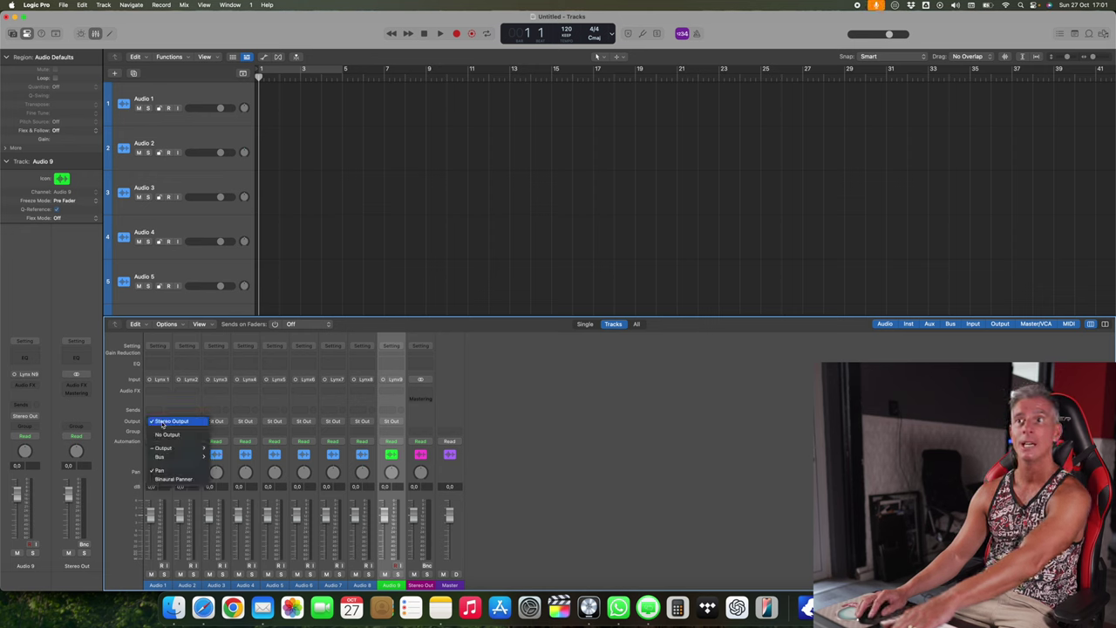
mouse_move(169, 449)
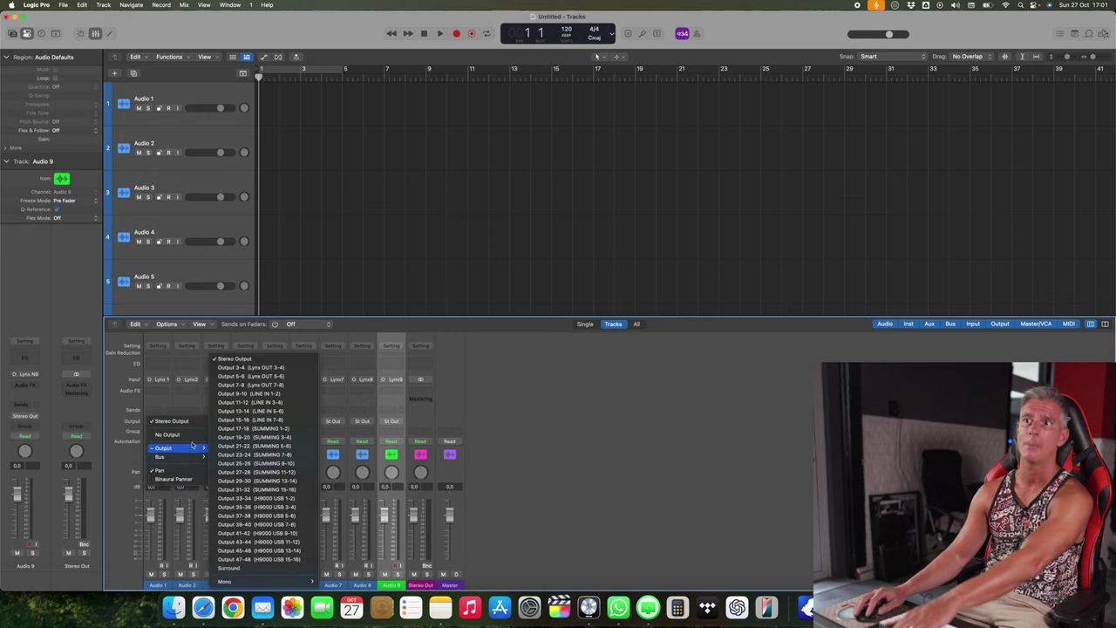
mouse_move(268, 580)
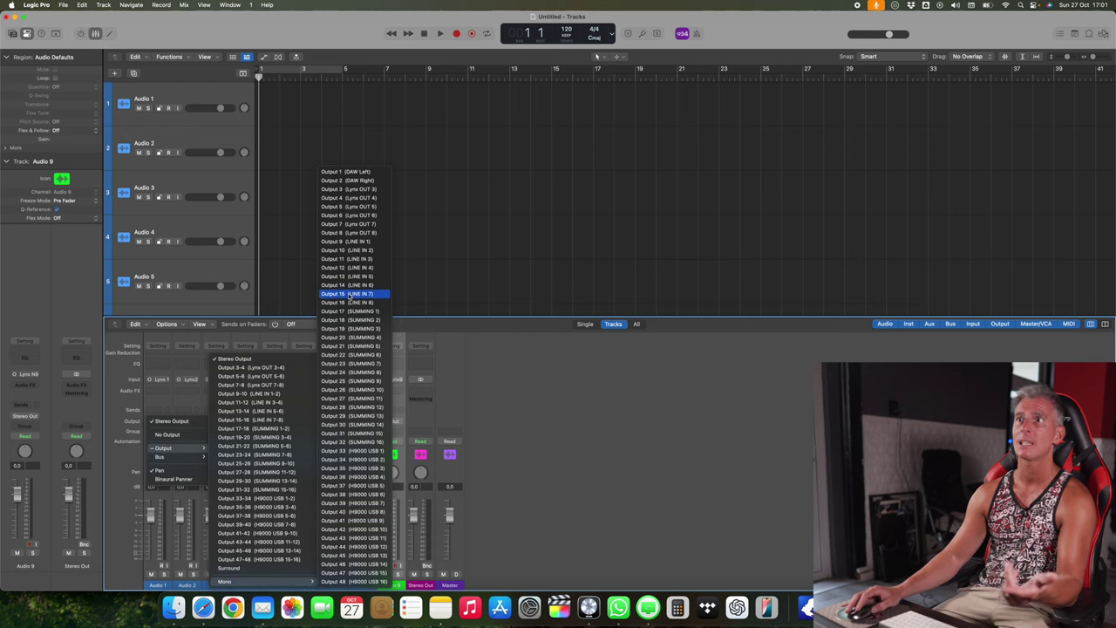
left_click(356, 245)
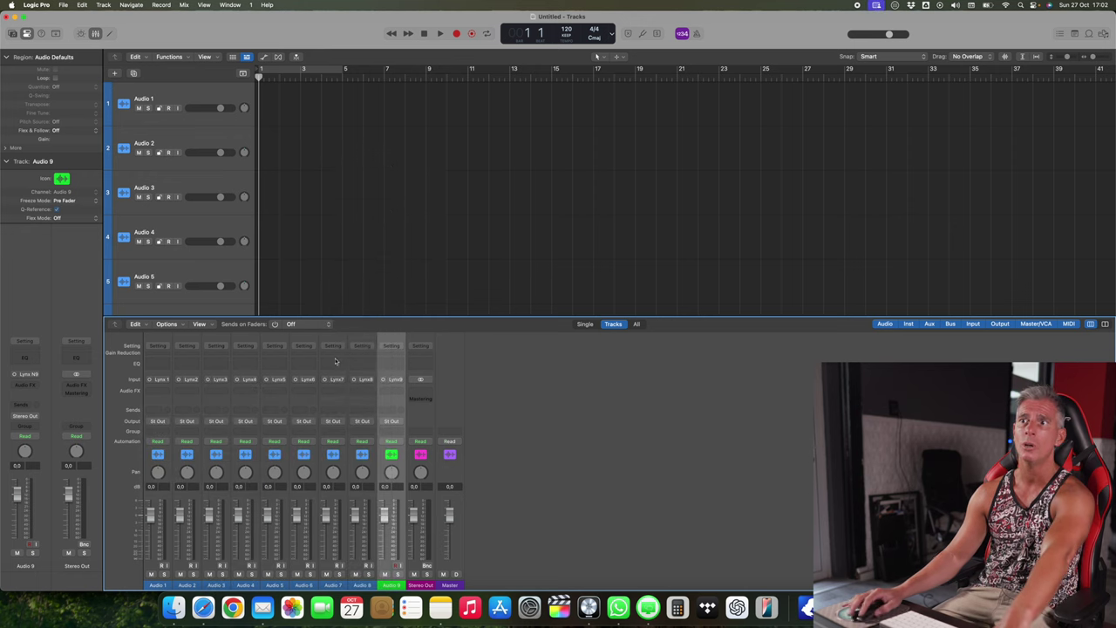
Step: Route the Audio 2 channel to mono Output 10 (LINE IN 2) and the Audio 3 channel to mono Output 11 (LINE IN 3)
left_click(192, 422)
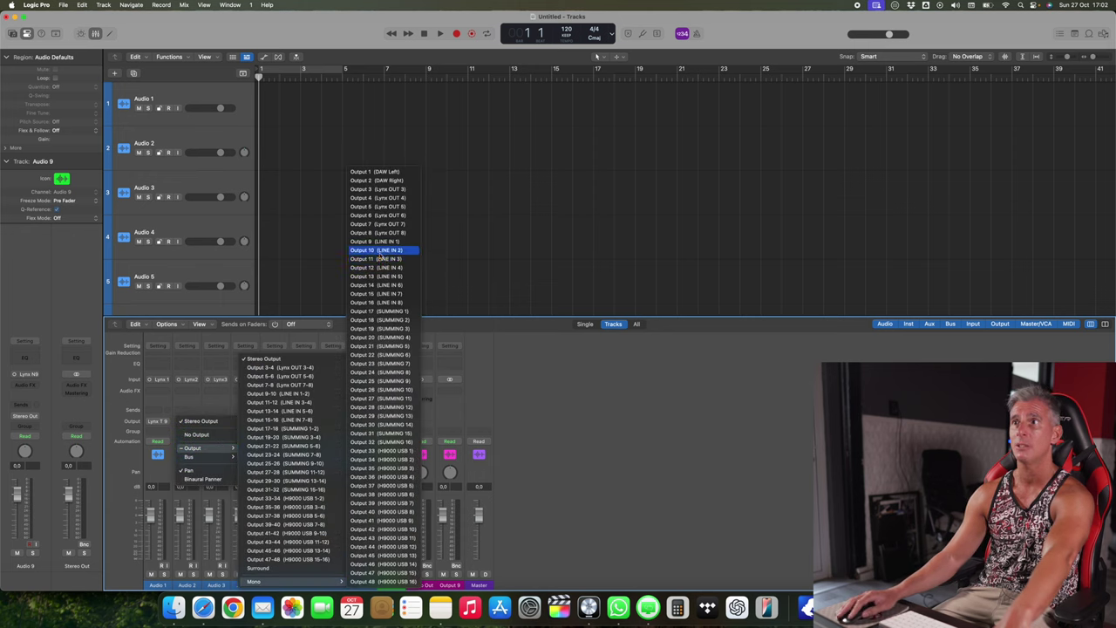
left_click(375, 251)
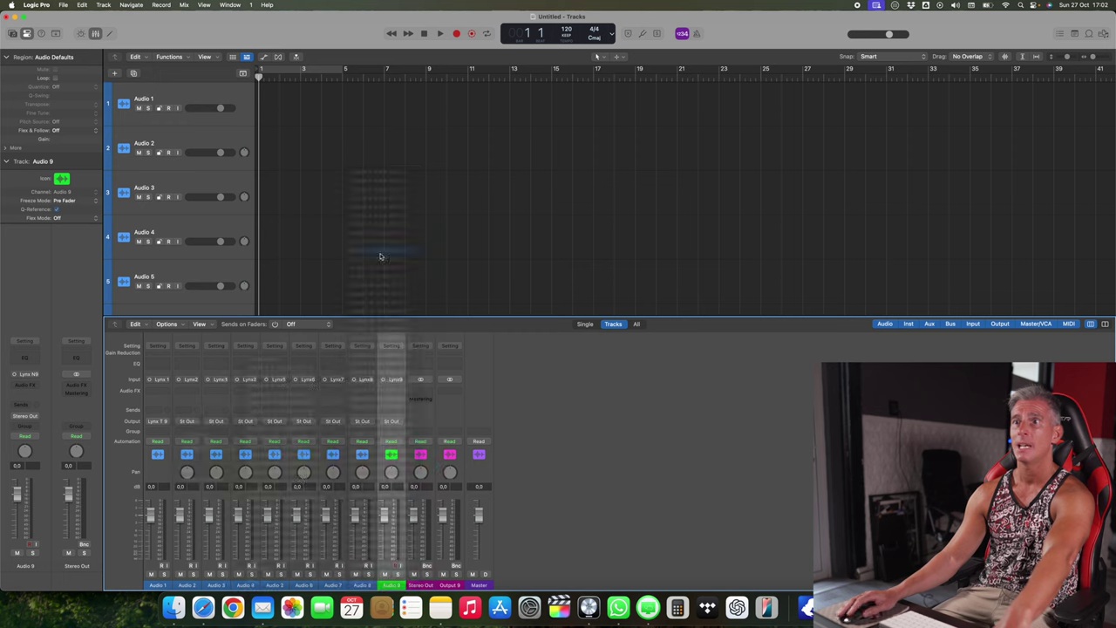
left_click(221, 422)
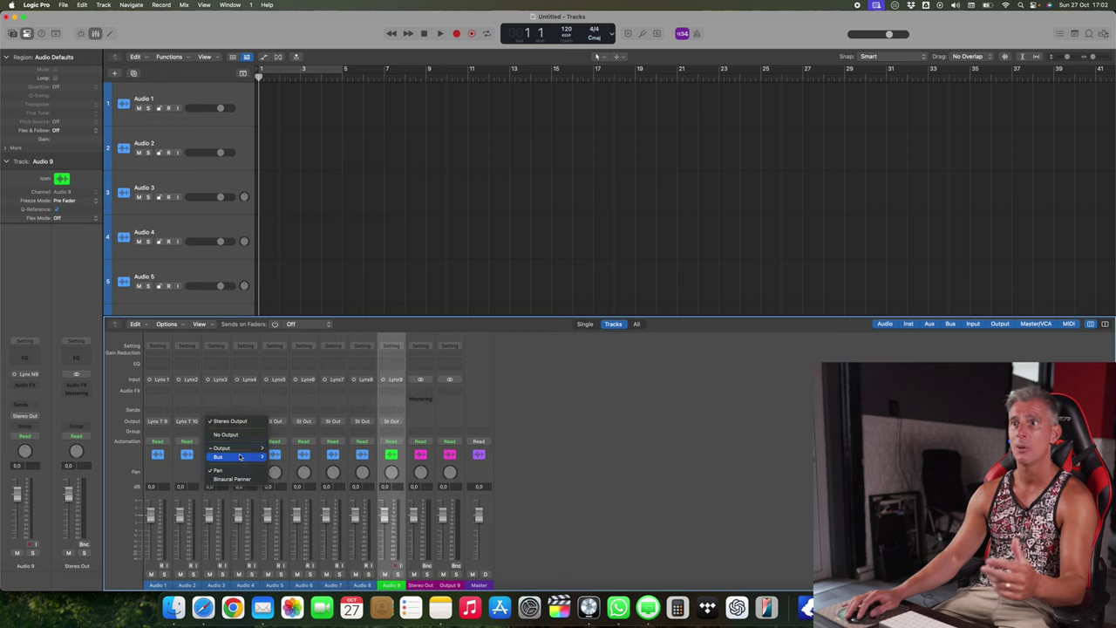
mouse_move(243, 453)
mouse_move(319, 582)
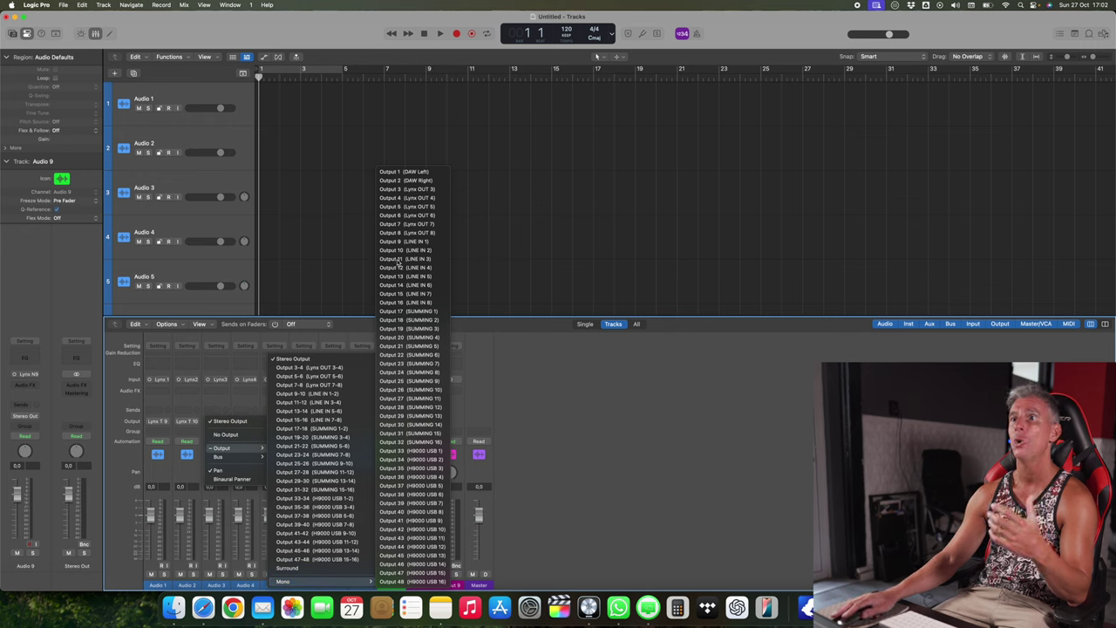
left_click(399, 260)
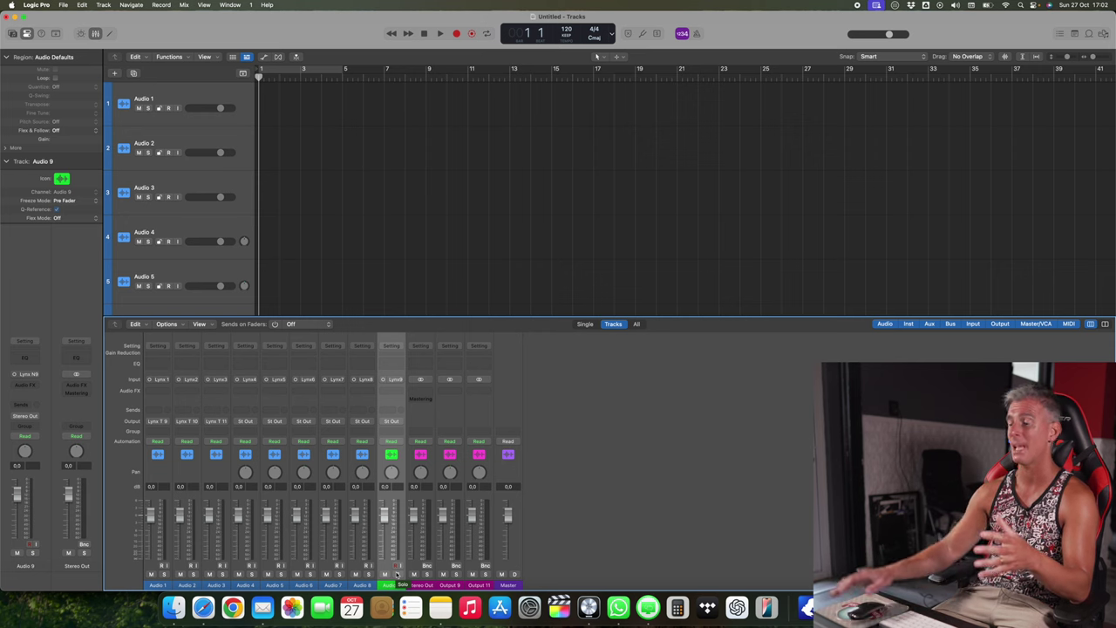
Step: Route the Audio 9 channel to the stereo pair Output 45-46 (H9000 USB 13-14)
left_click(392, 422)
mouse_move(427, 459)
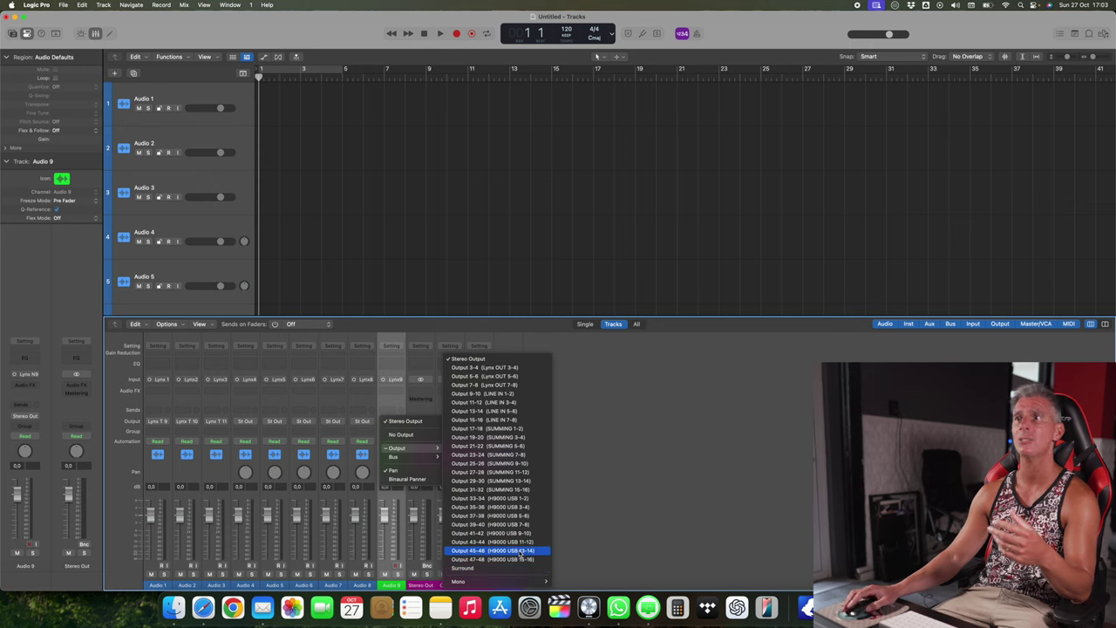
left_click(522, 553)
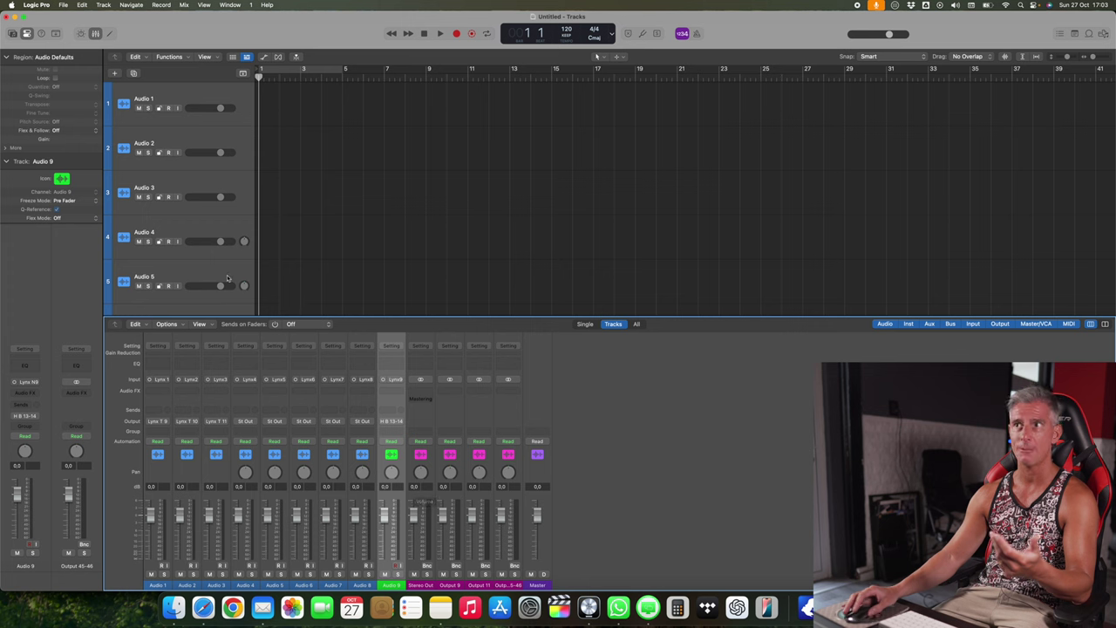
Step: Create one new audio track below Audio 9 with the stereo input 17 + 18 (BOX Mix L/R)
scroll(210, 268, "down", 3)
scroll(212, 272, "down", 5)
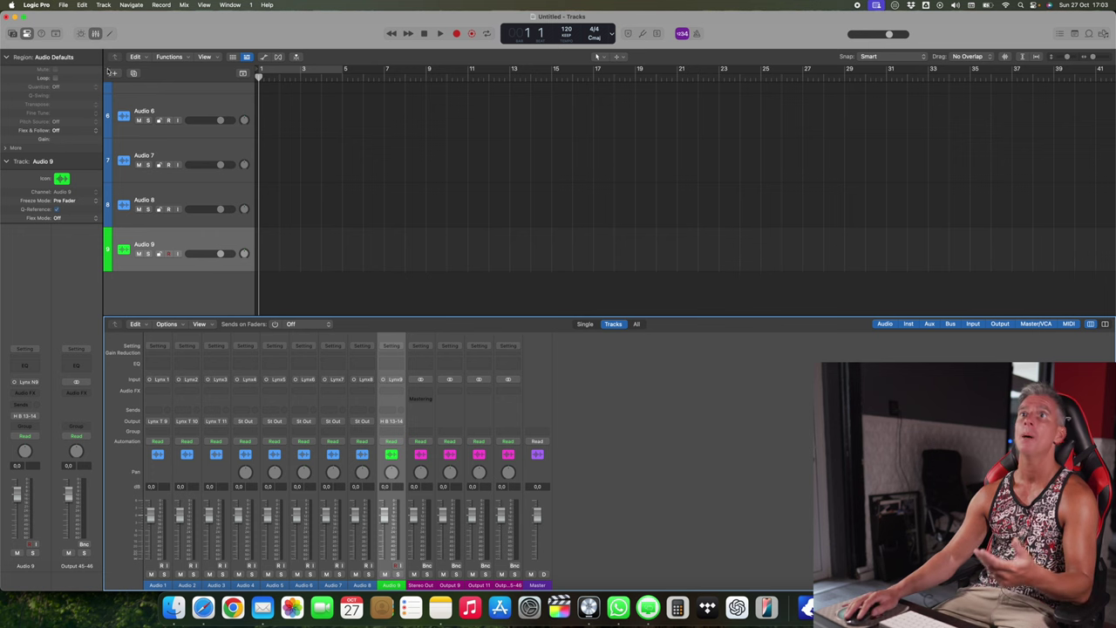
left_click(115, 74)
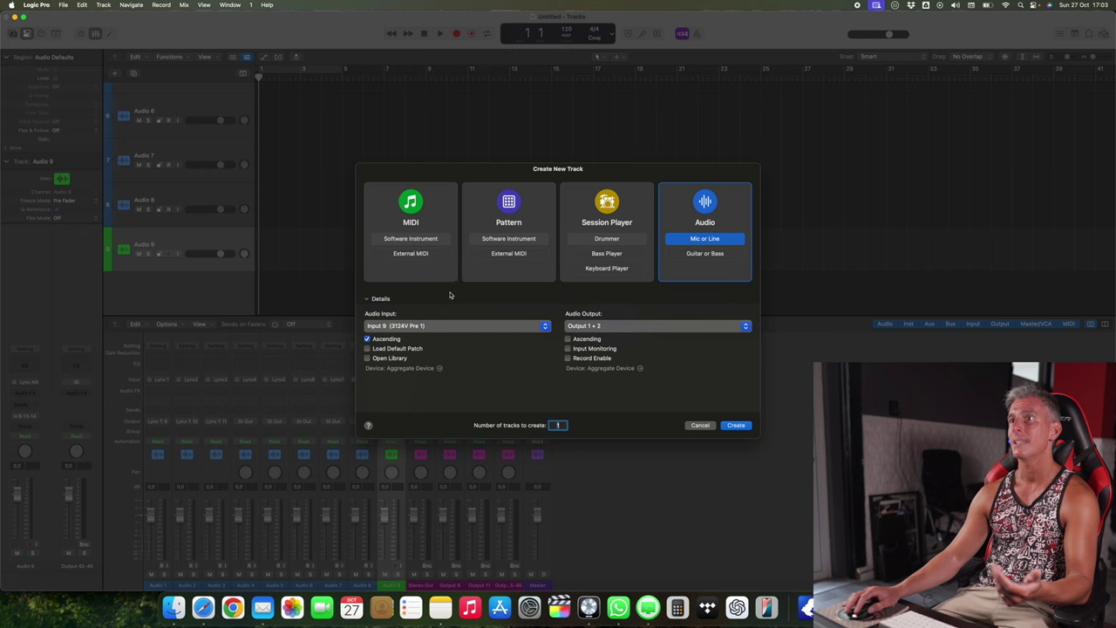
left_click(475, 325)
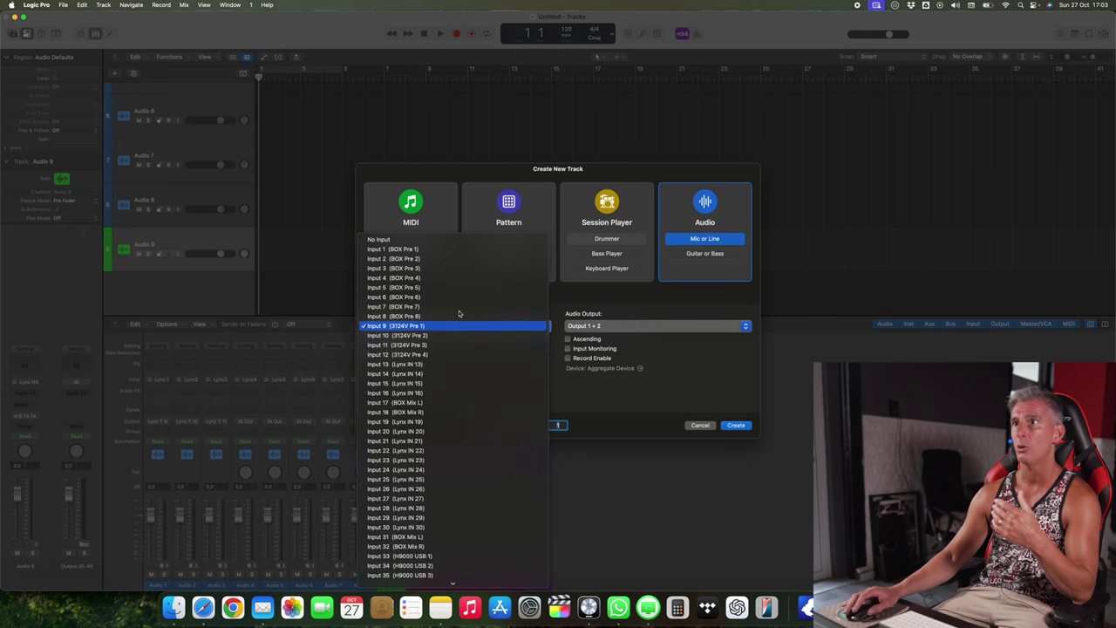
scroll(463, 371, "down", 2)
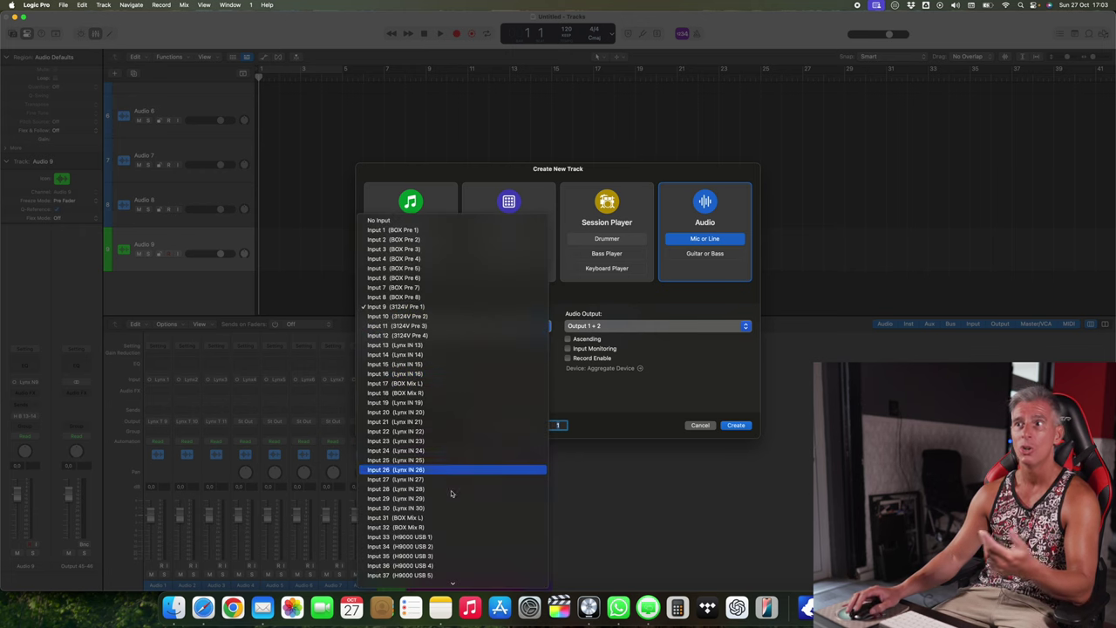
scroll(443, 475, "down", 10)
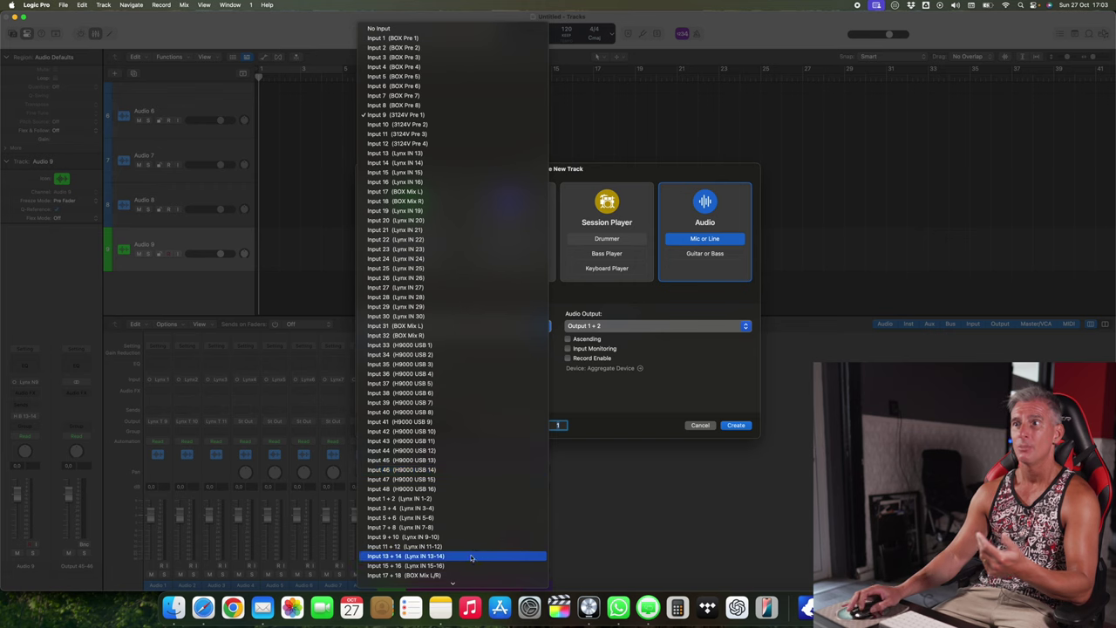
scroll(469, 493, "down", 3)
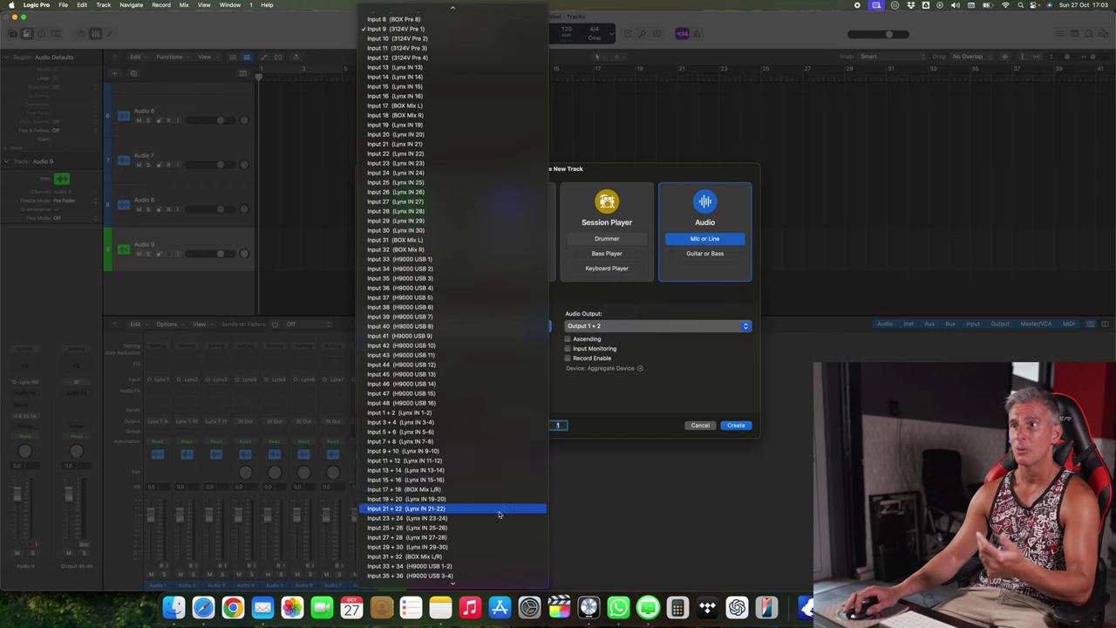
left_click(436, 490)
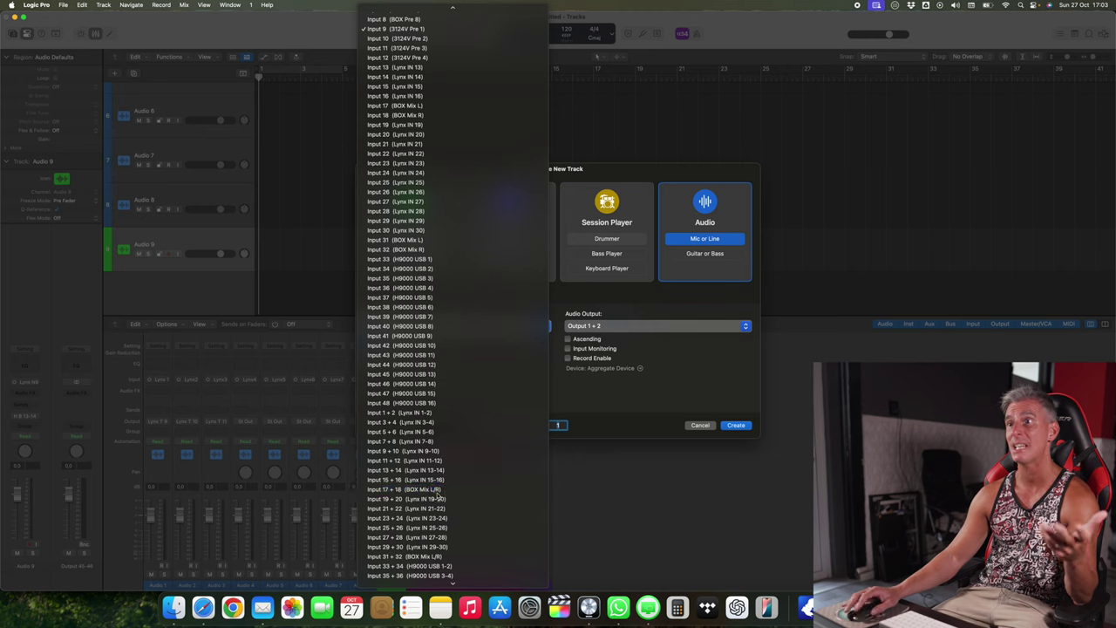
left_click(738, 426)
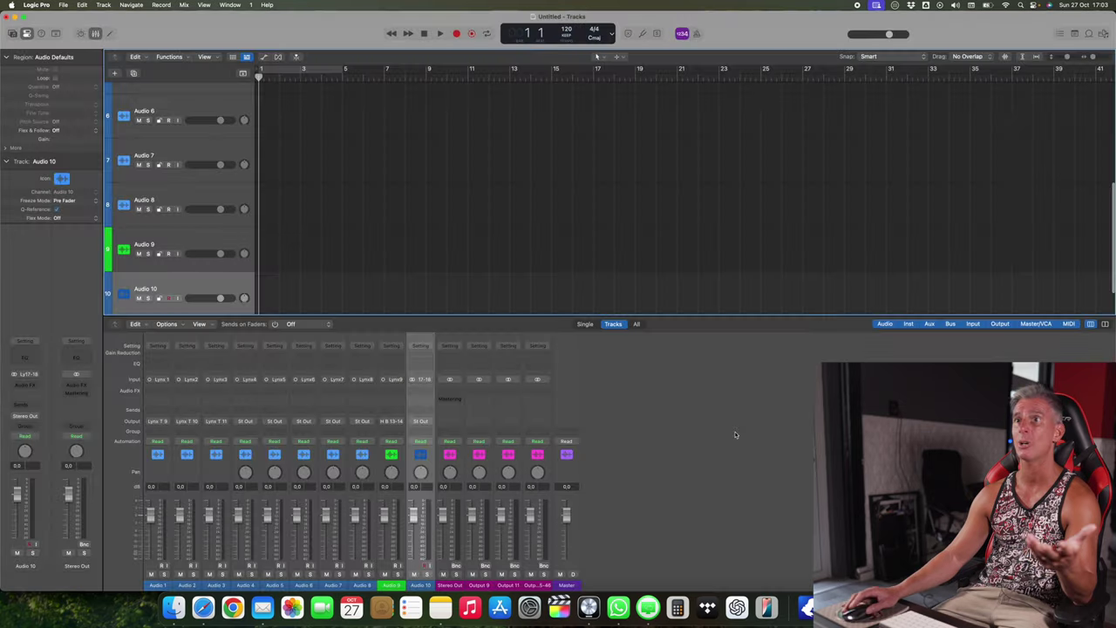
Step: Assign a bright magenta track color to Audio 10 and close the color palette
scroll(225, 200, "down", 2)
right_click(215, 234)
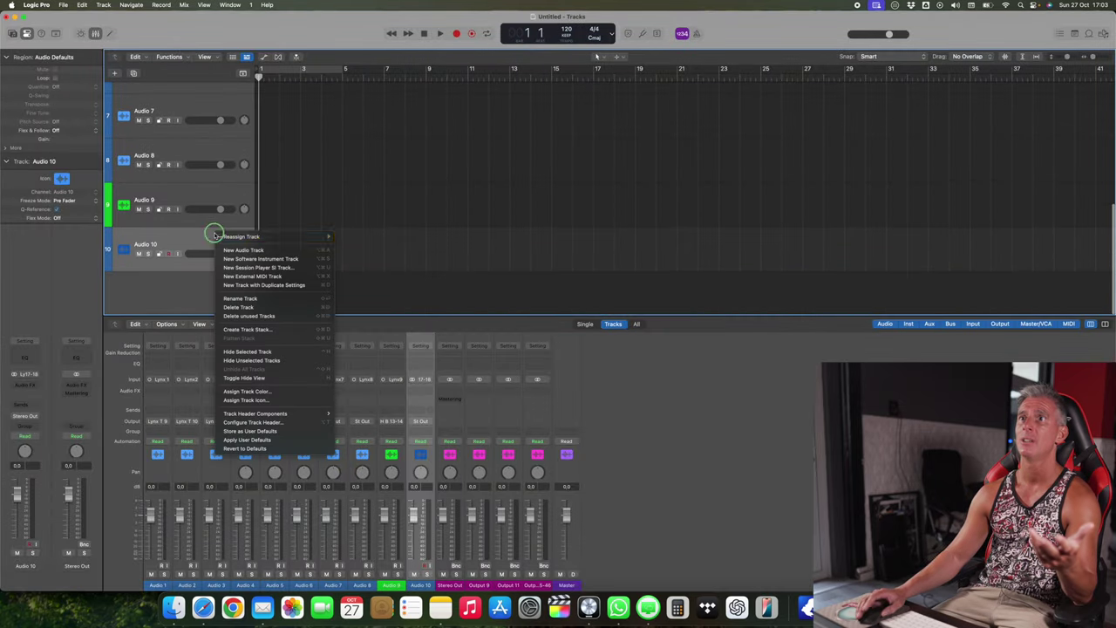
left_click(248, 390)
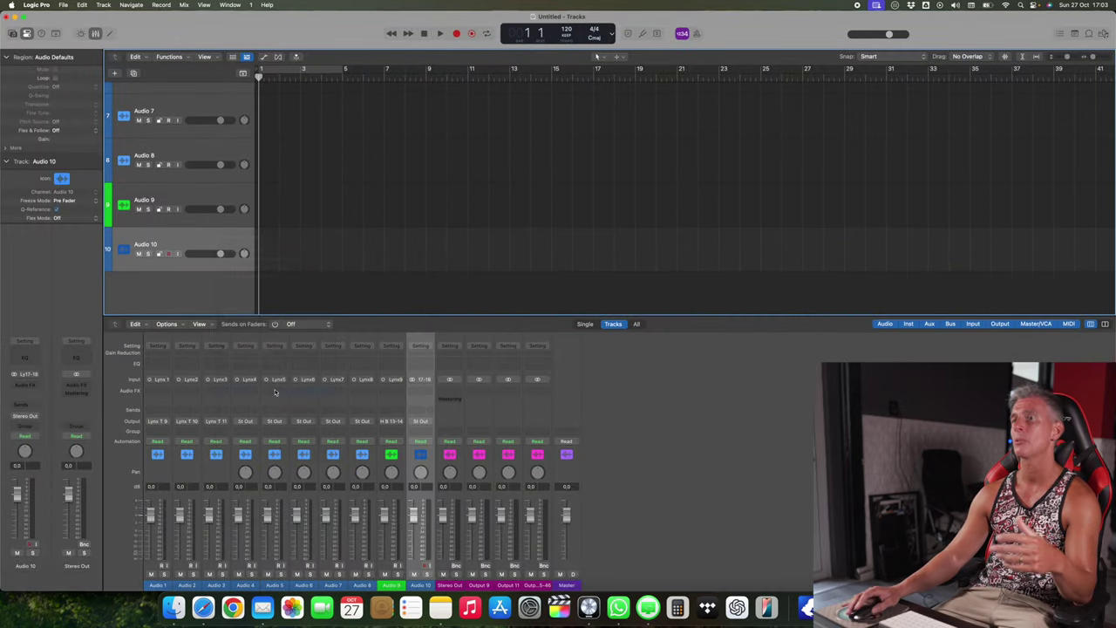
left_click(555, 460)
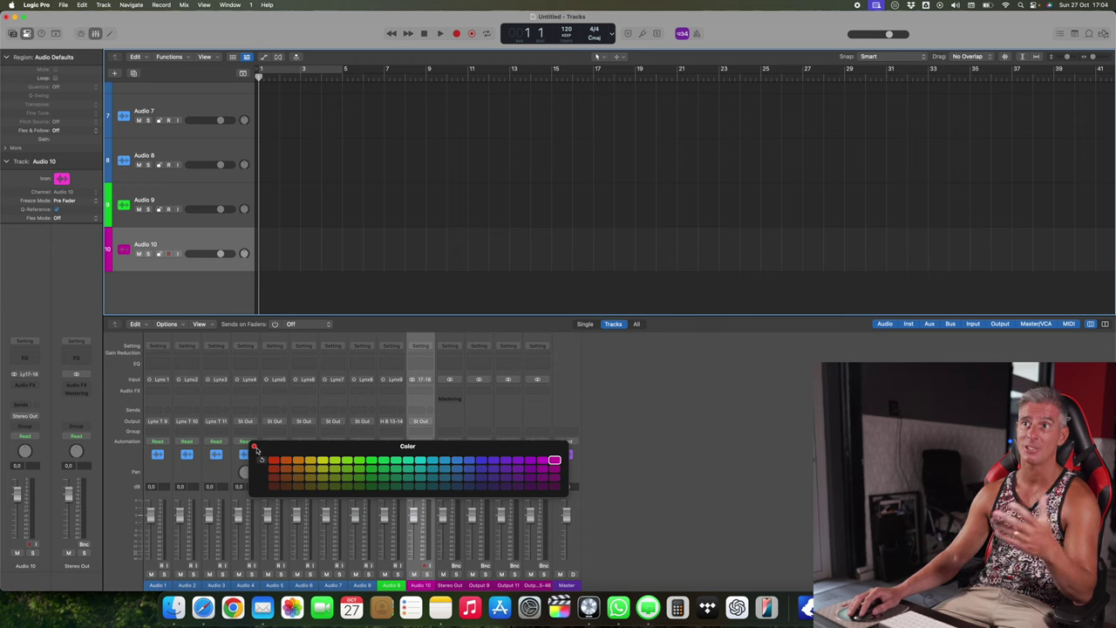
left_click(255, 448)
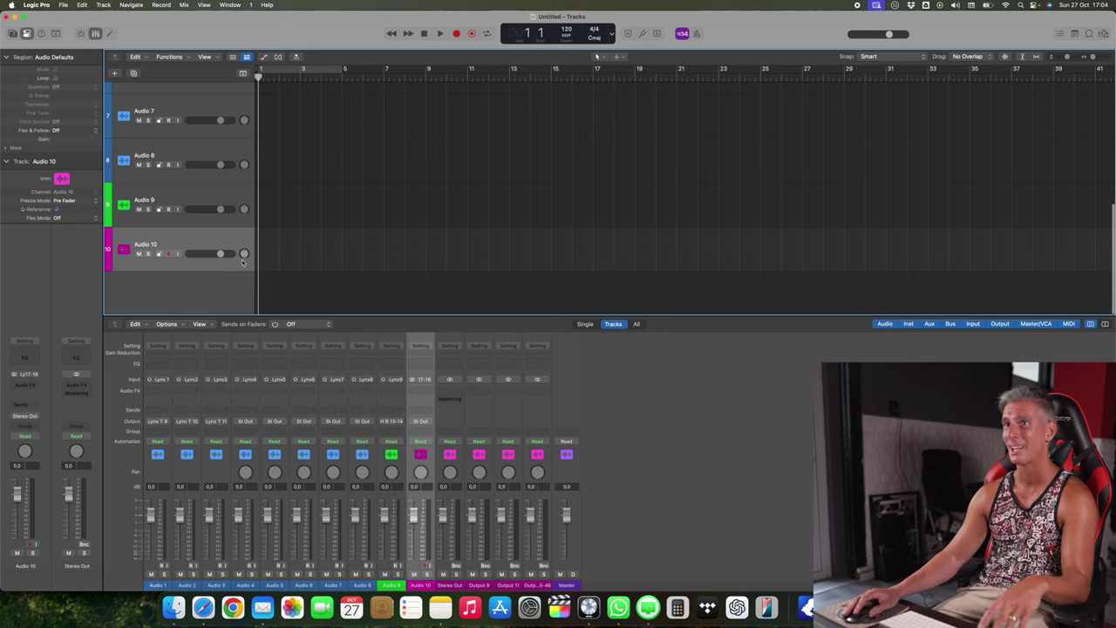